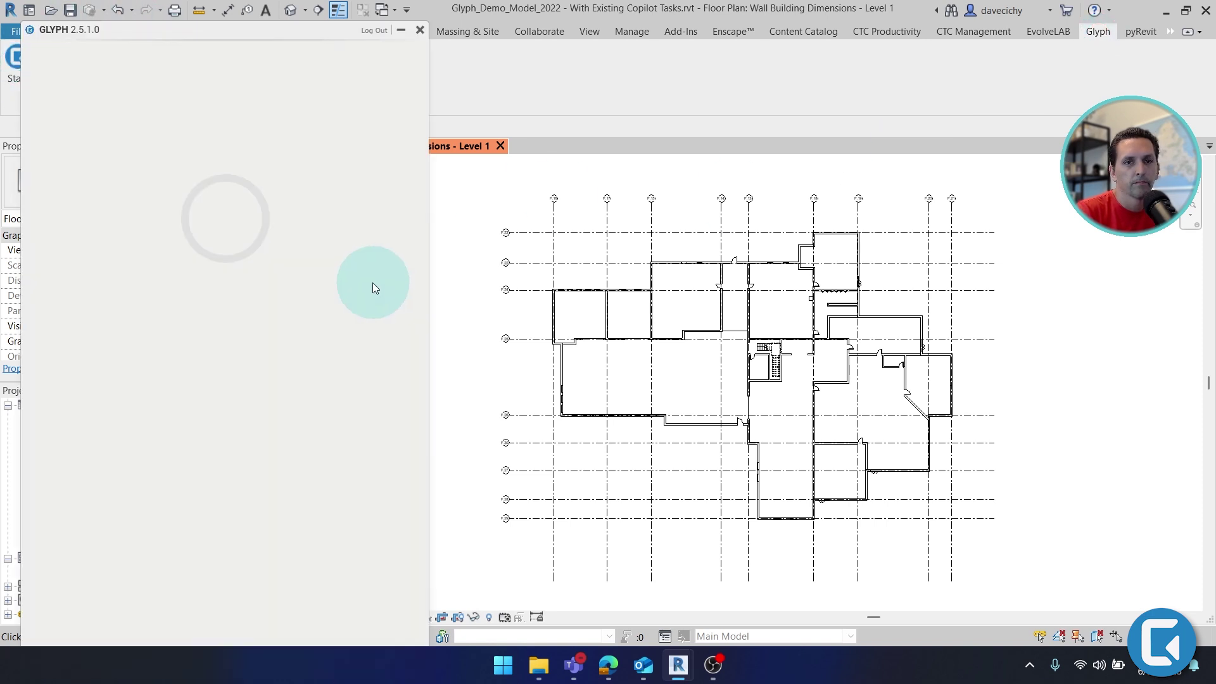
# Step: Start the Glyph add-in and move its loading Glyph 2.5.1.0 window aside
pyautogui.moveTo(241, 32); pyautogui.dragTo(378, 20)
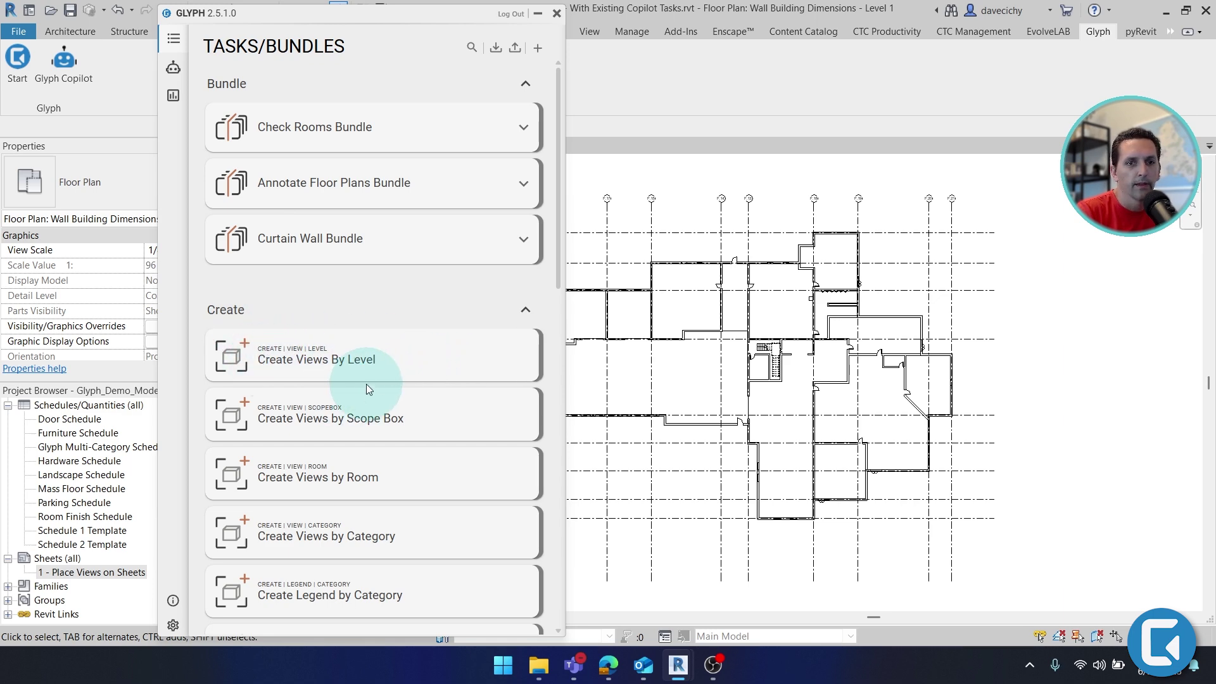
# Step: Browse Glyph's Bundle, Create, Dimension, Tag, Import and Place task sections
pyautogui.scroll(-1, 368, 380)
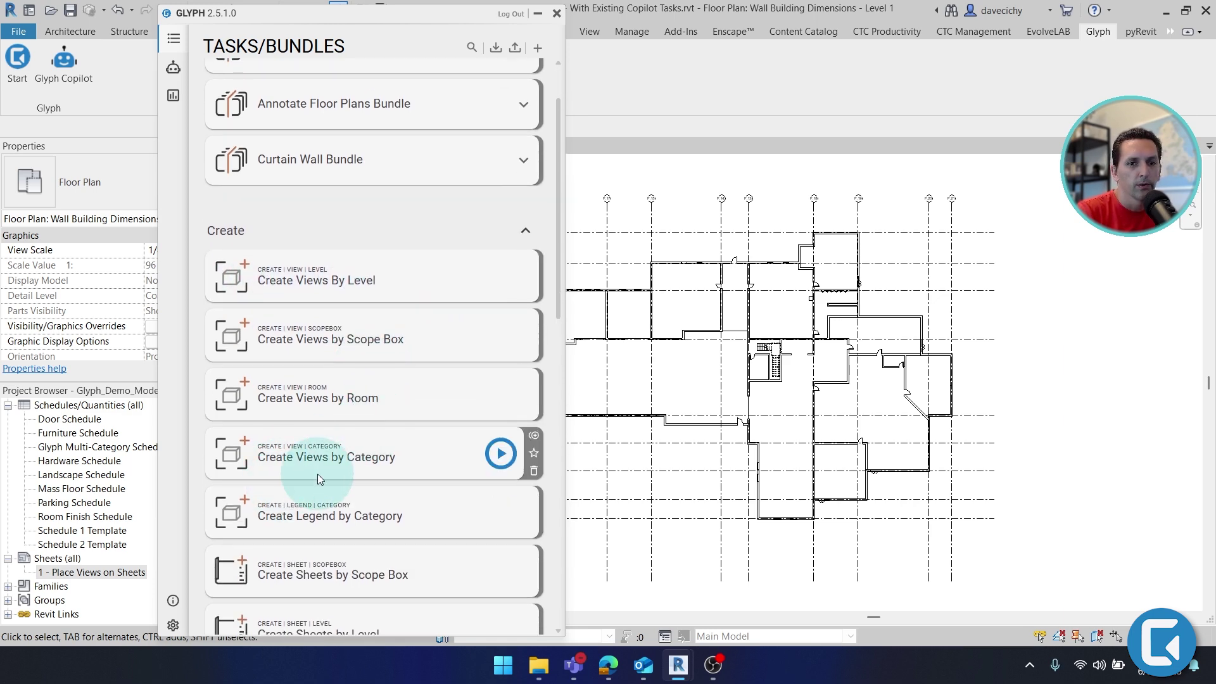
pyautogui.scroll(-6, 329, 456)
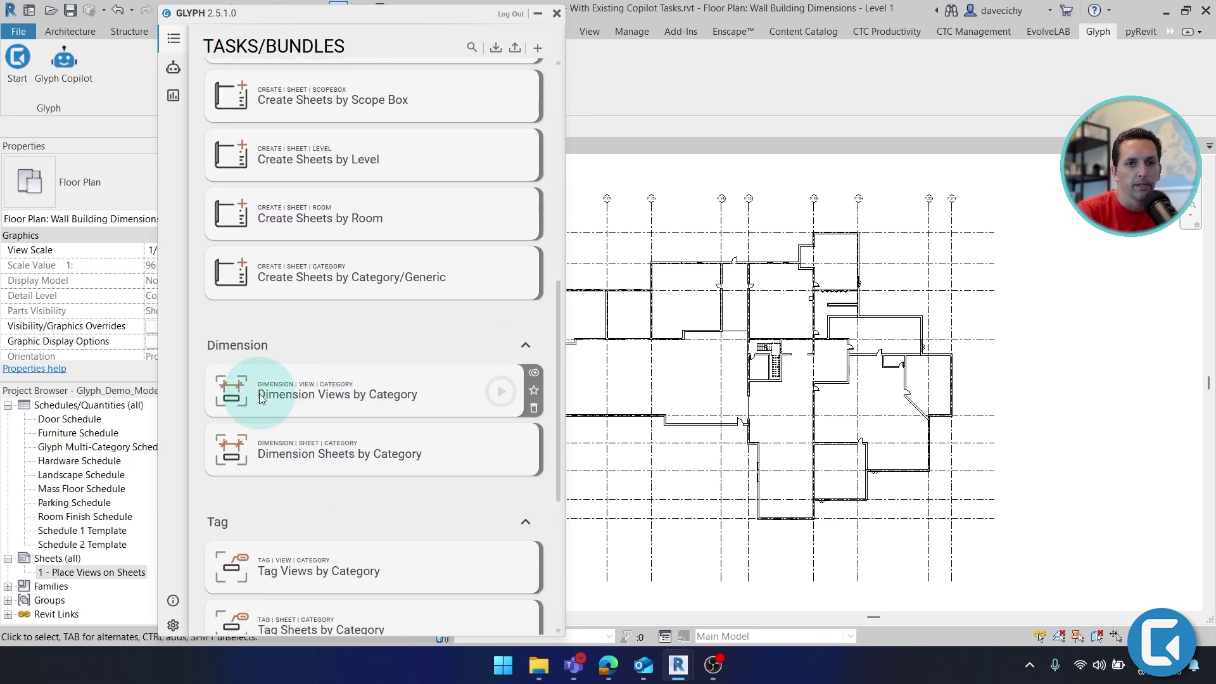
pyautogui.scroll(-4, 362, 398)
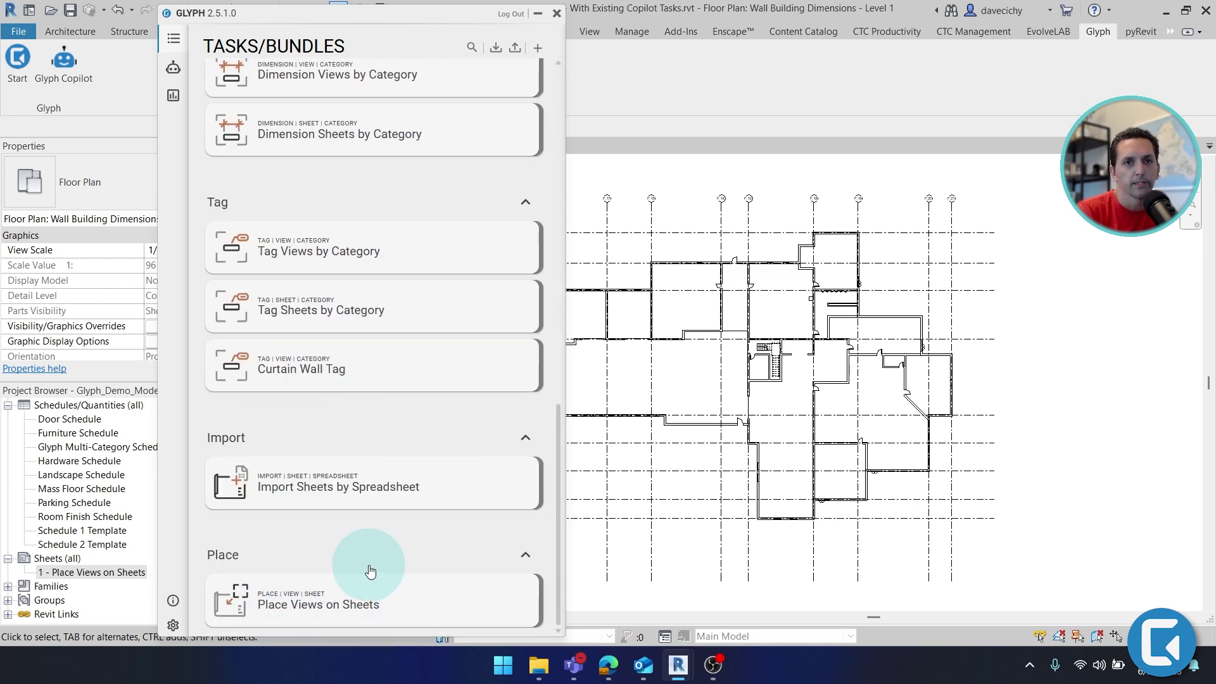
pyautogui.scroll(4, 380, 557)
pyautogui.scroll(3, 317, 329)
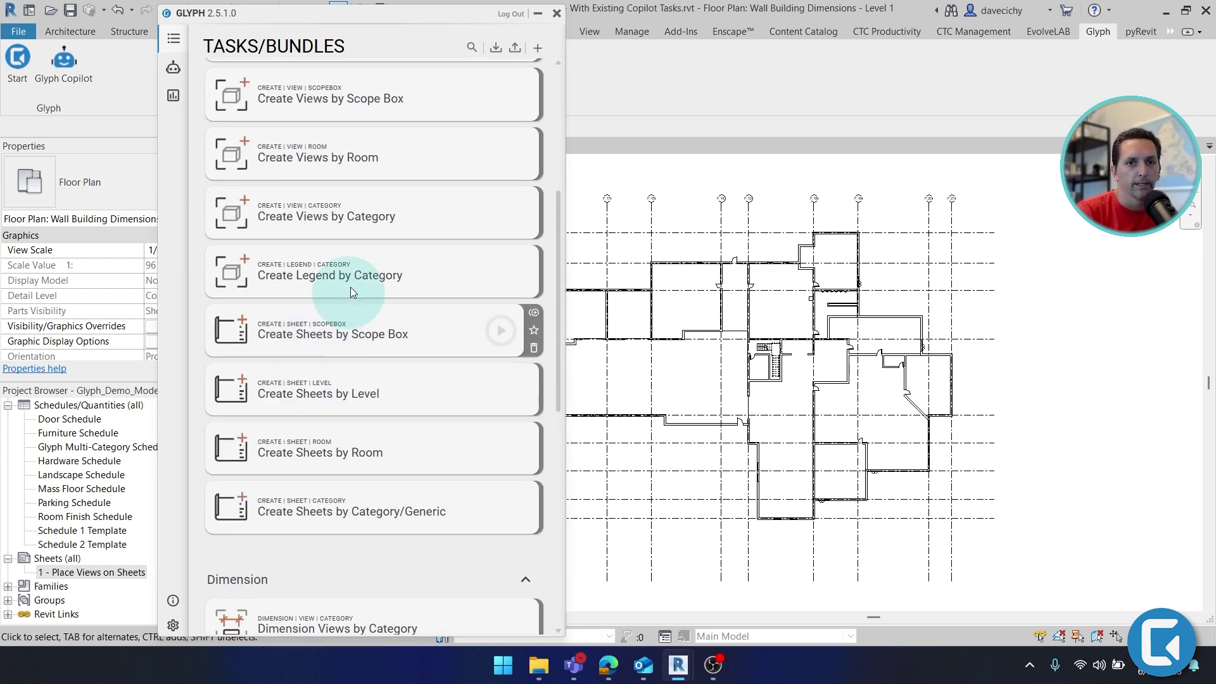
pyautogui.scroll(4, 337, 383)
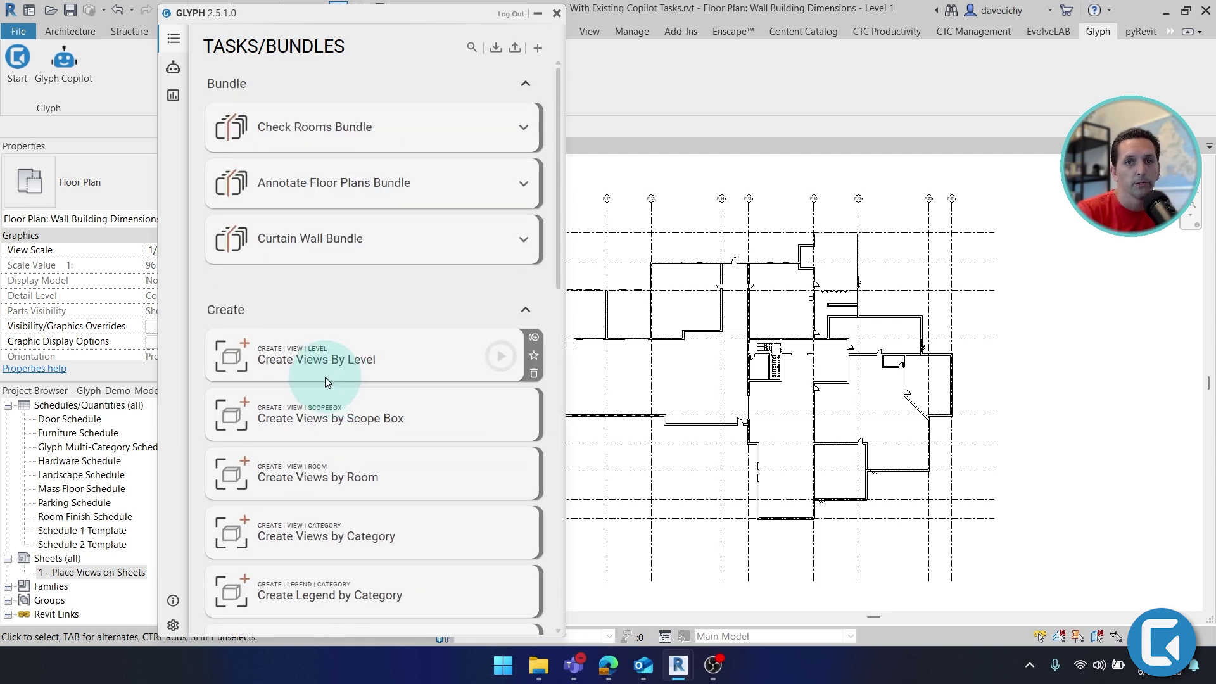
pyautogui.scroll(-3, 328, 323)
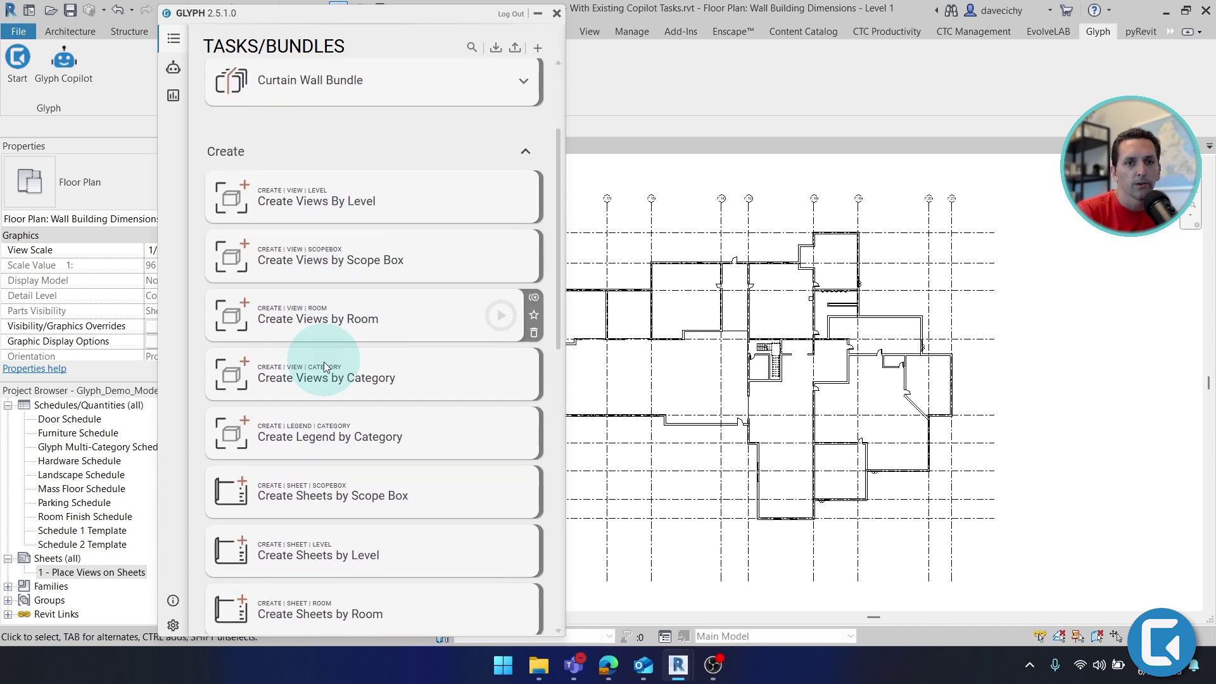
pyautogui.scroll(-3, 328, 425)
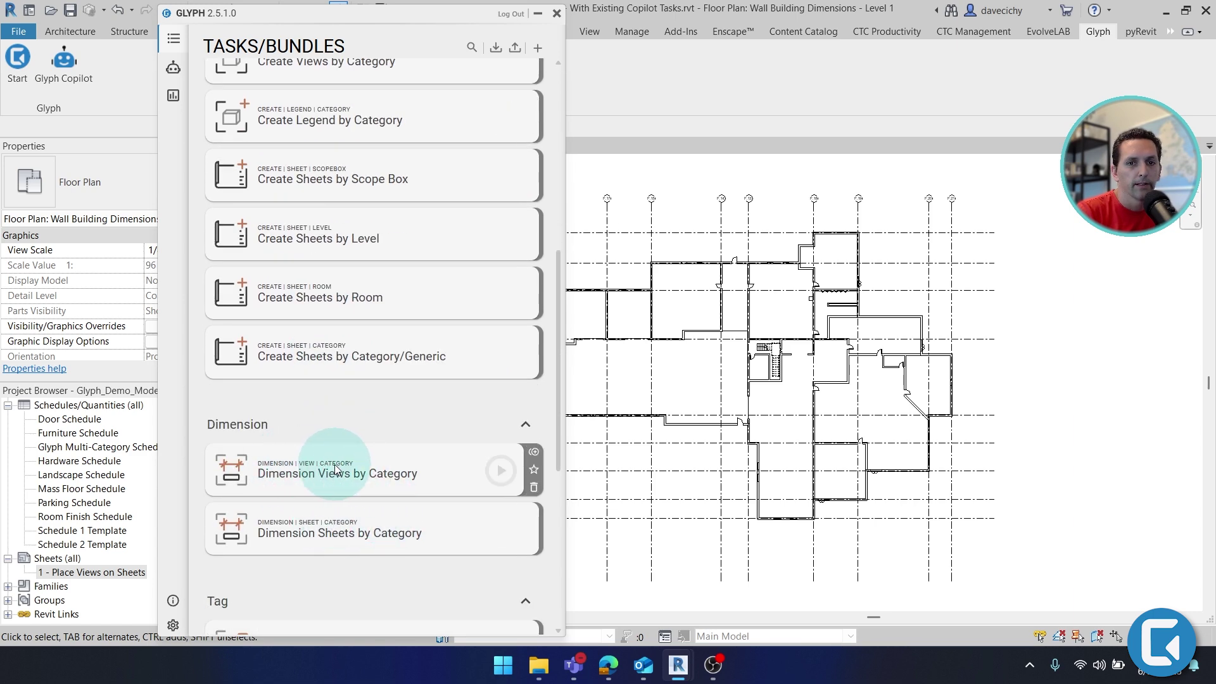
# Step: Open Dimension Views by Category, target the Wall Building Dimensions - Level 1 plan, and add a category row
pyautogui.click(329, 472)
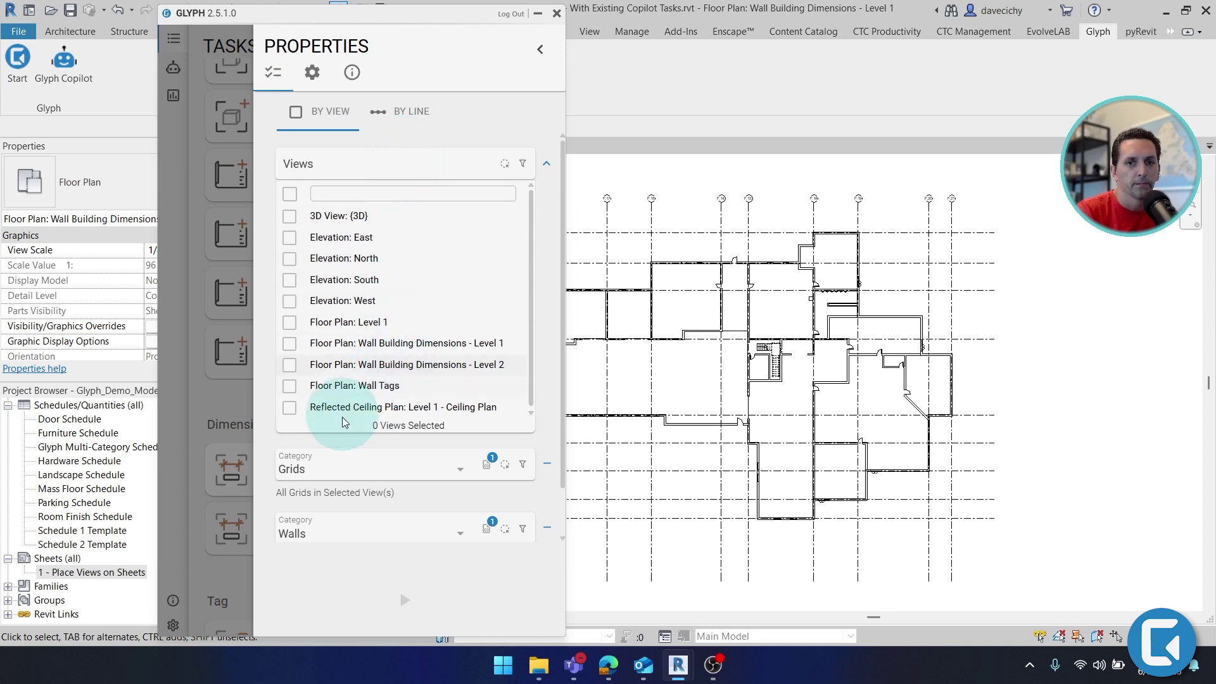
pyautogui.click(378, 348)
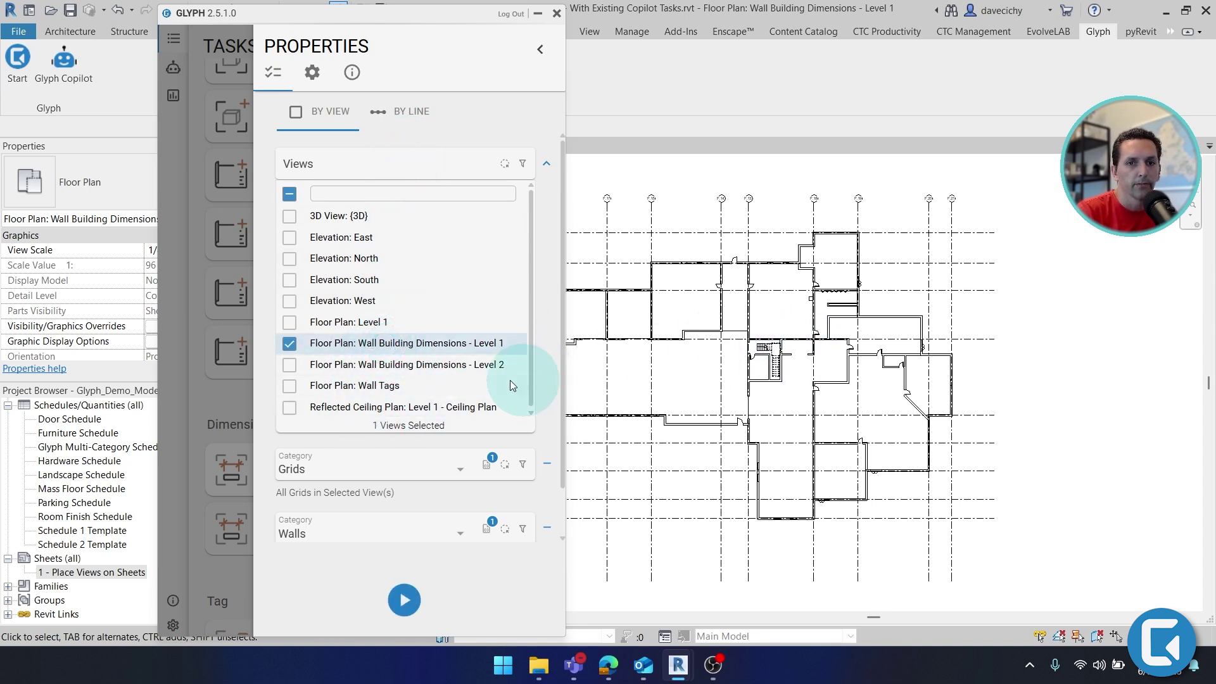
pyautogui.click(348, 476)
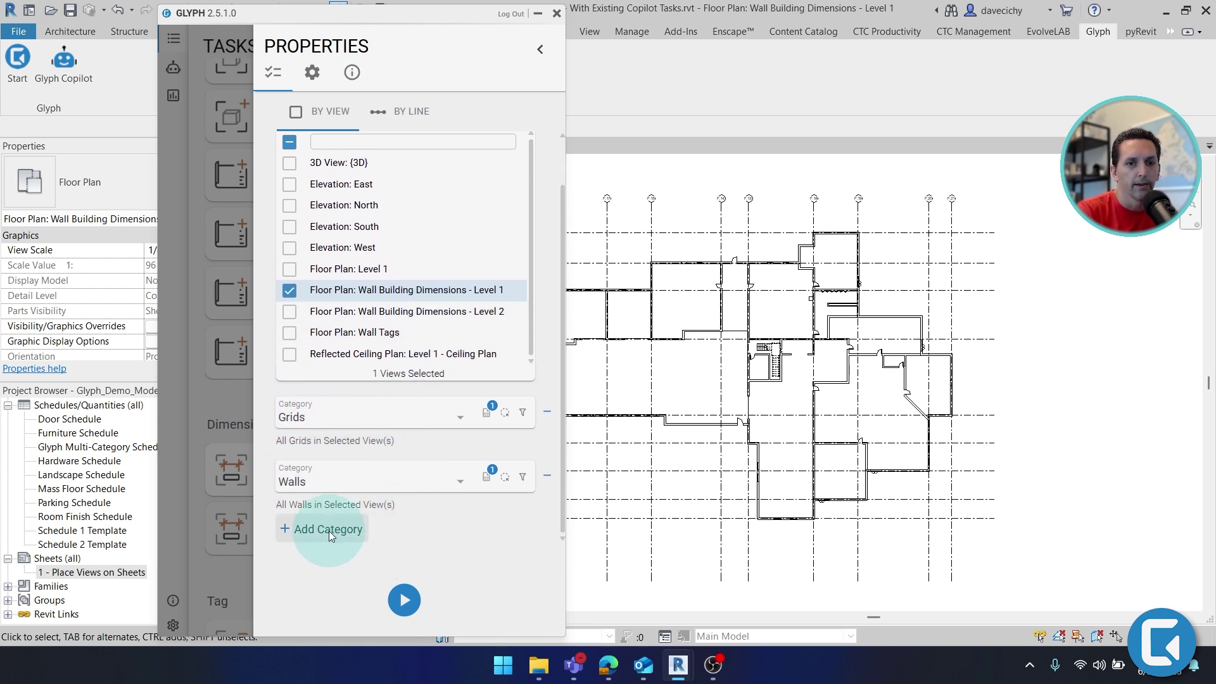
pyautogui.click(325, 529)
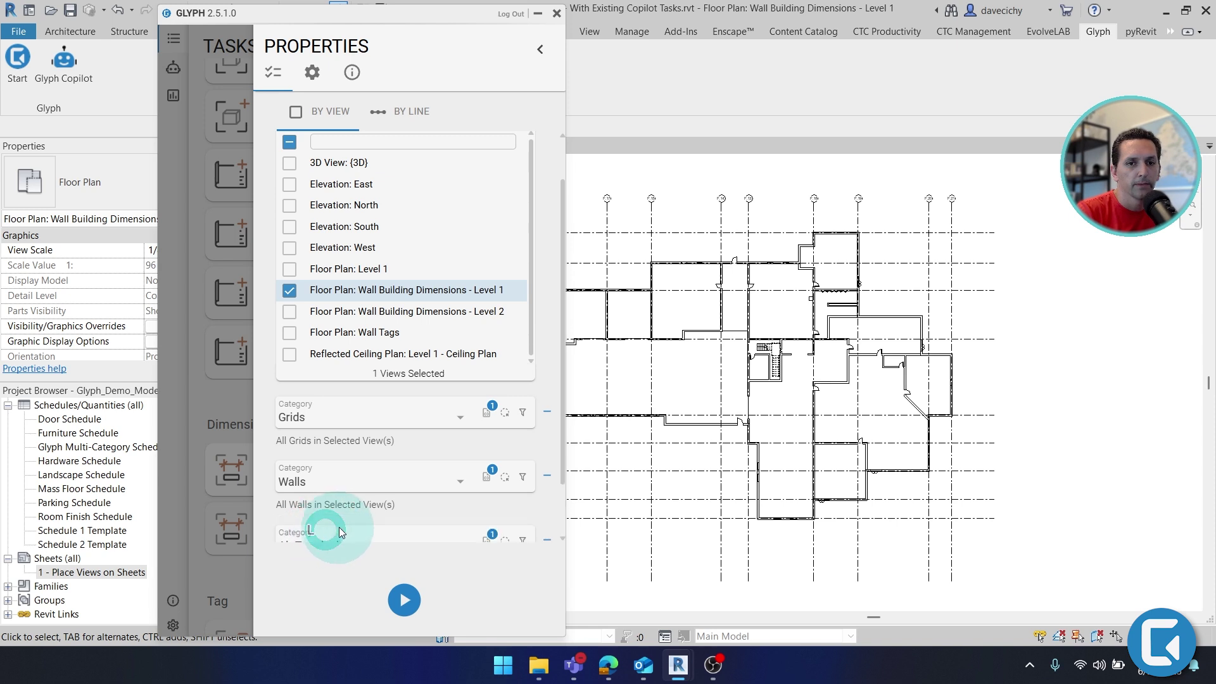
pyautogui.click(352, 485)
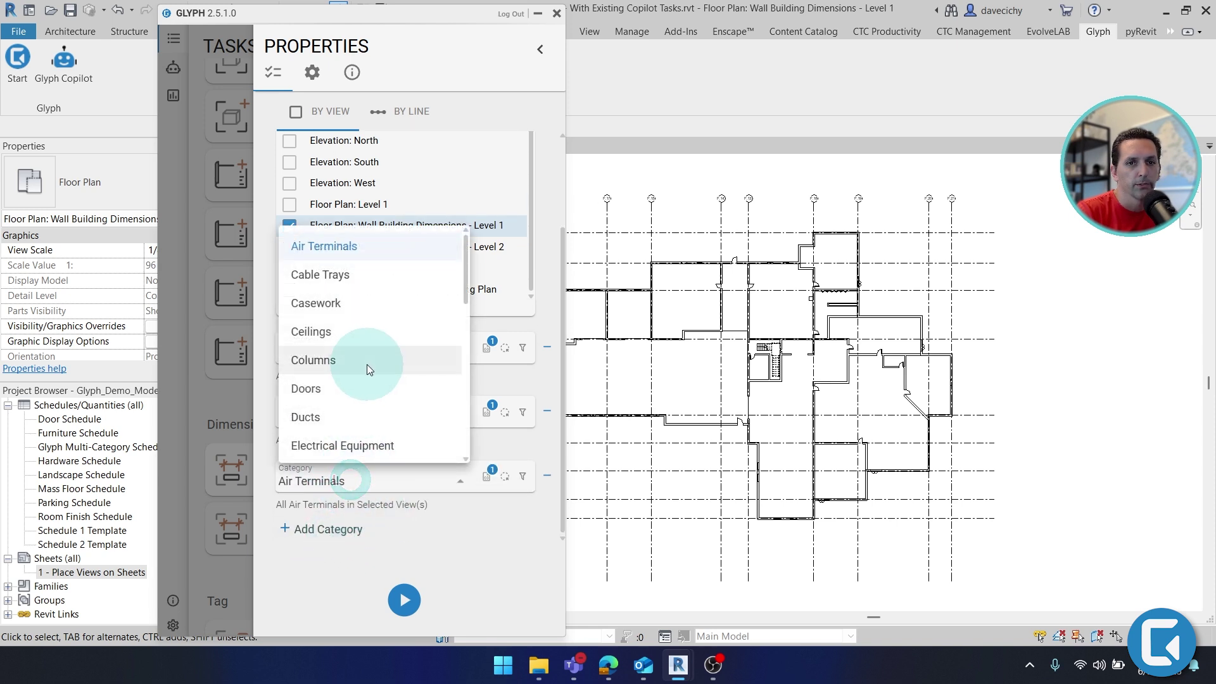
pyautogui.scroll(-3, 367, 363)
pyautogui.scroll(-3, 369, 282)
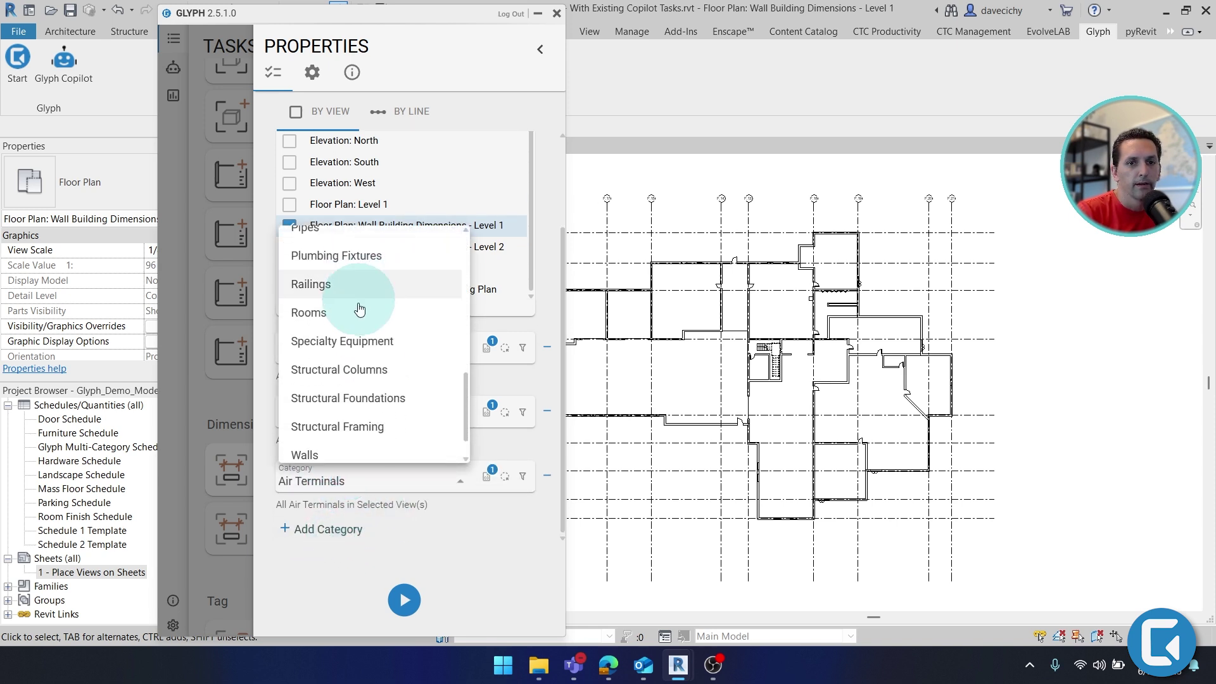
# Step: Set the new category to Rooms and review the Walls dimension options and references
pyautogui.click(316, 314)
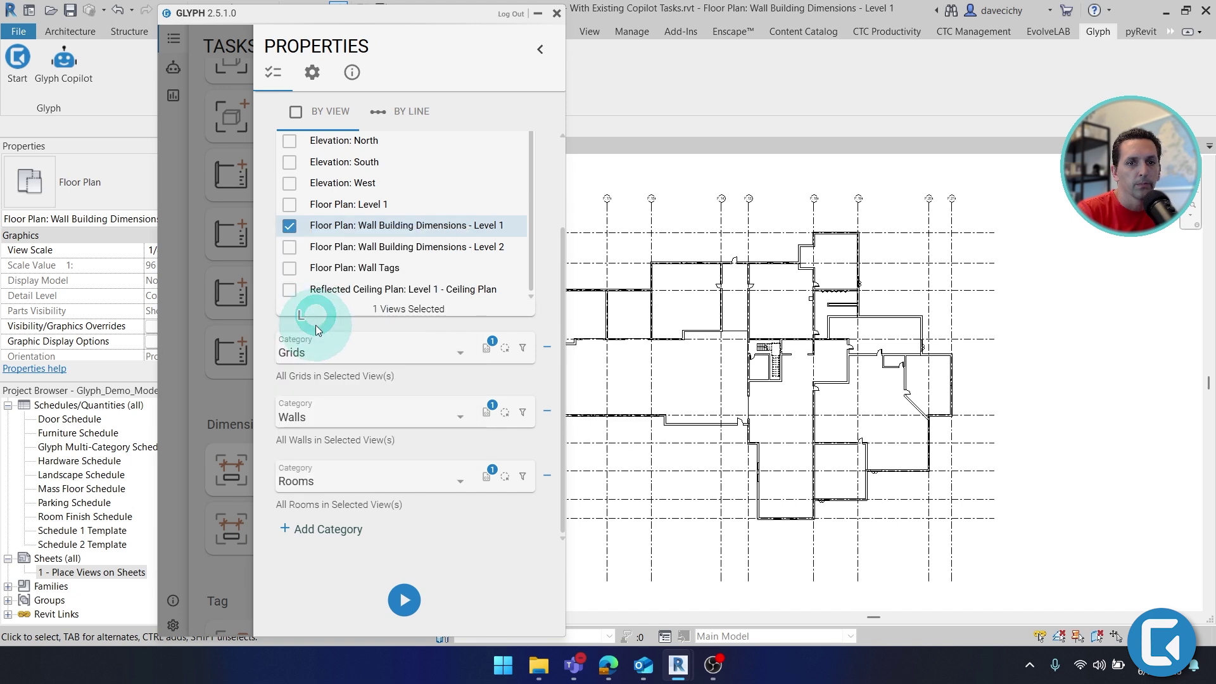
pyautogui.click(312, 72)
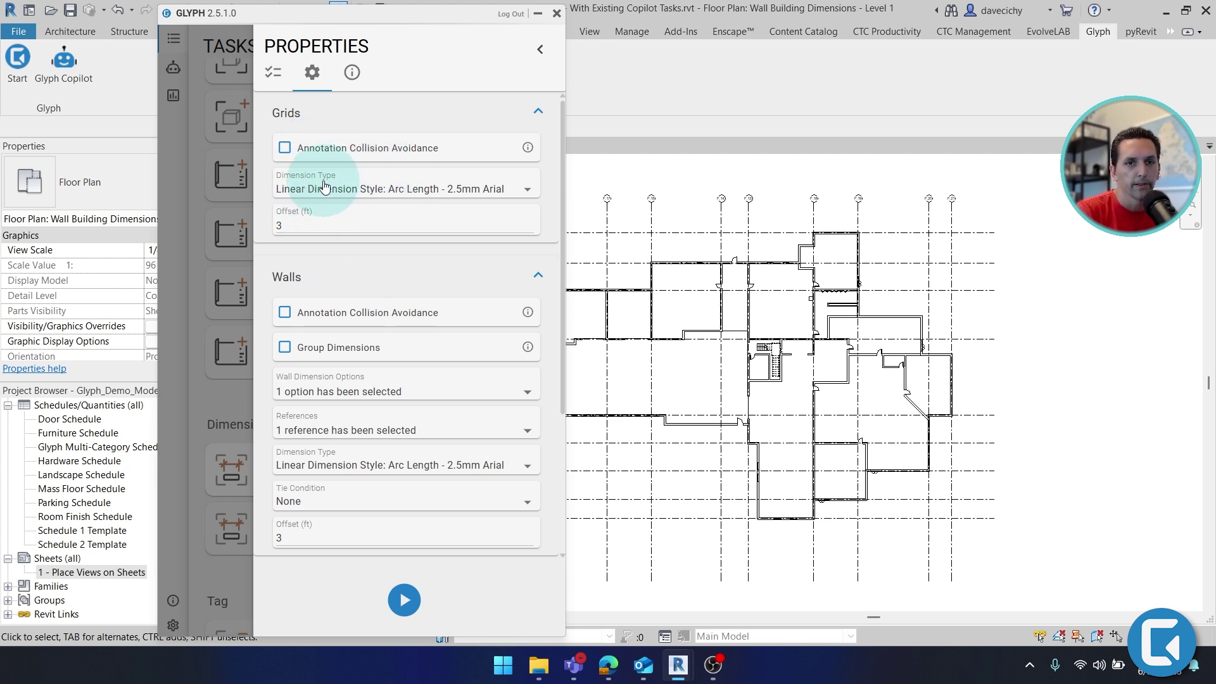
pyautogui.scroll(-3, 362, 244)
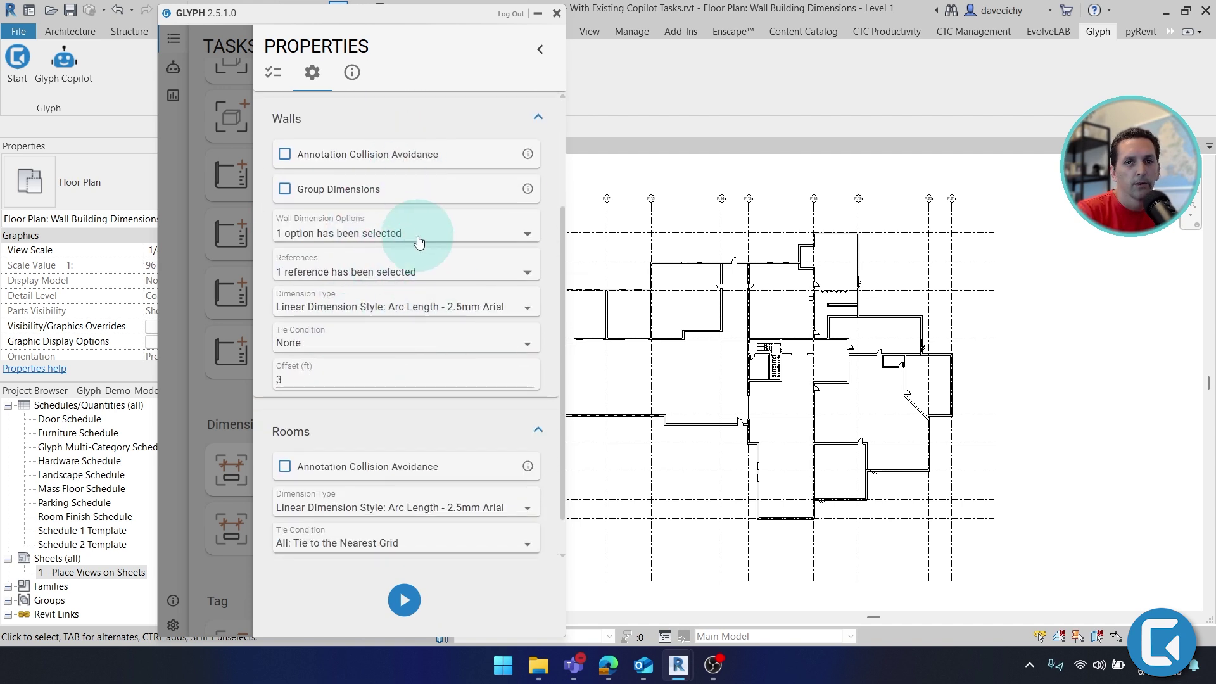
pyautogui.click(419, 240)
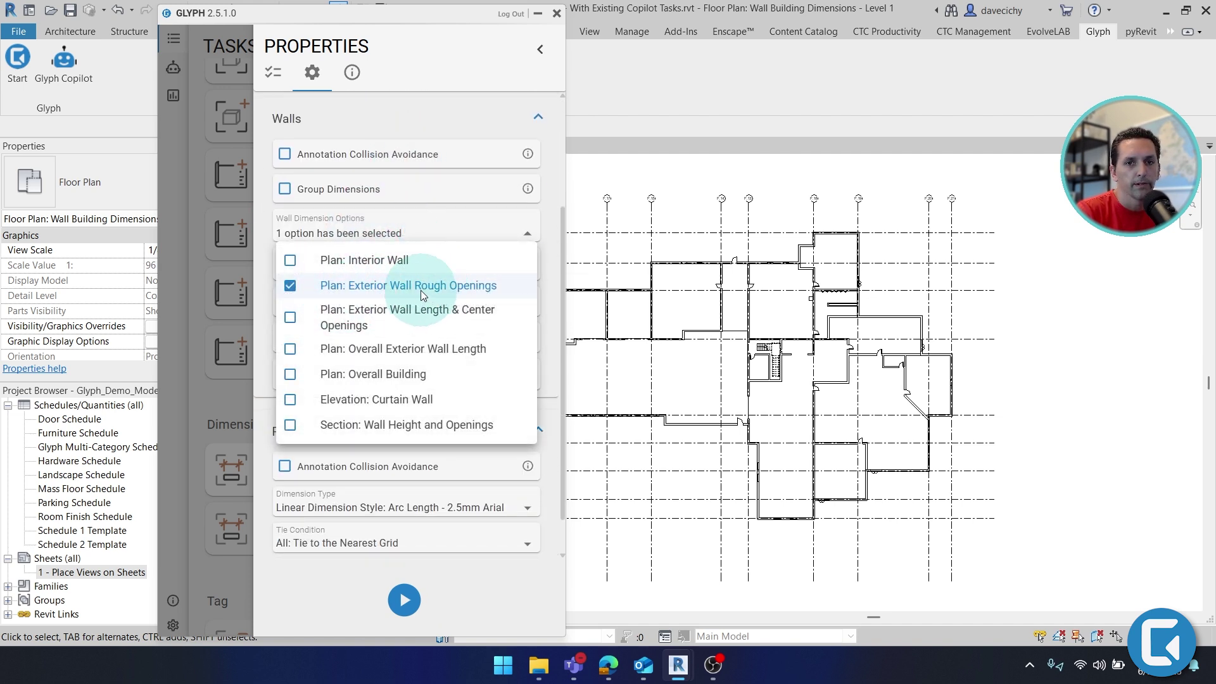
pyautogui.click(456, 221)
pyautogui.click(394, 271)
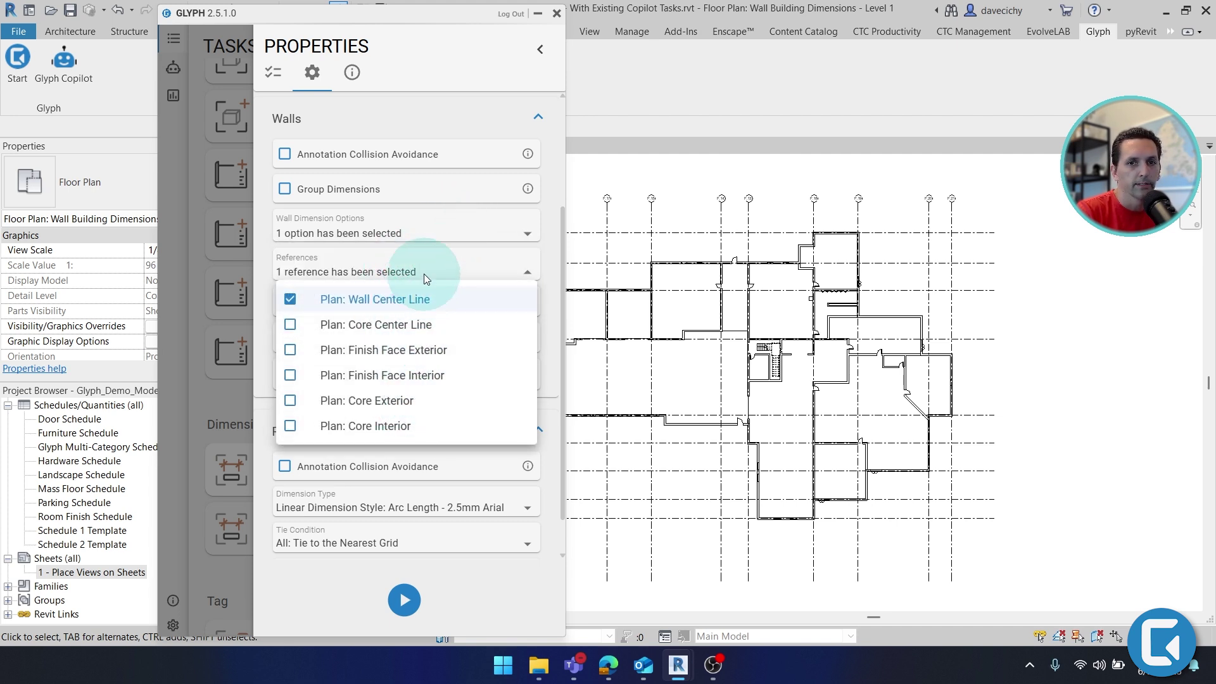
pyautogui.click(424, 274)
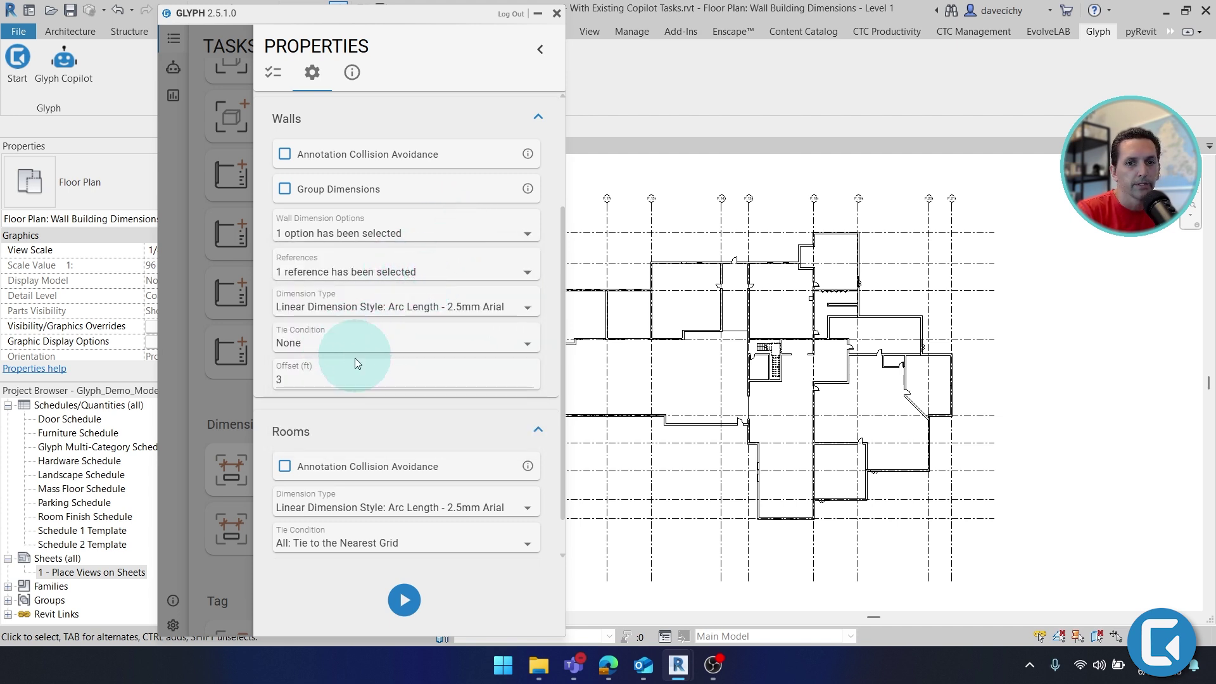
# Step: Run the dimensioning task and pan the Level 1 plan to inspect the new dimensions
pyautogui.scroll(-1, 377, 523)
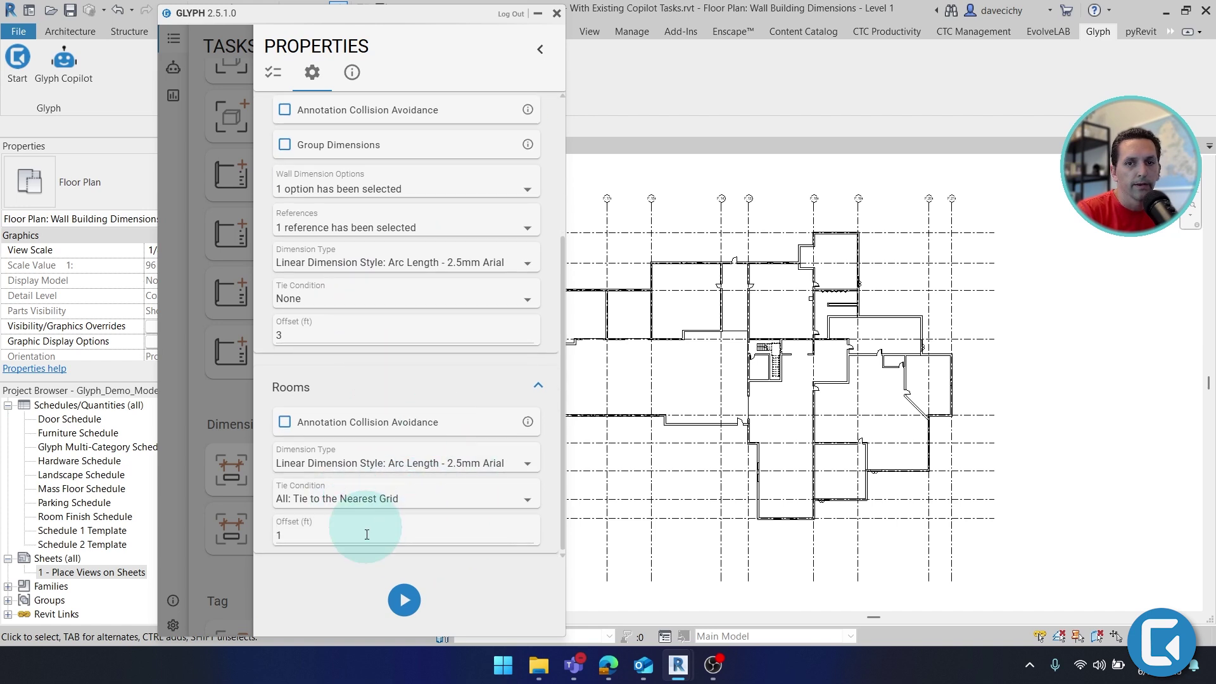
pyautogui.click(404, 600)
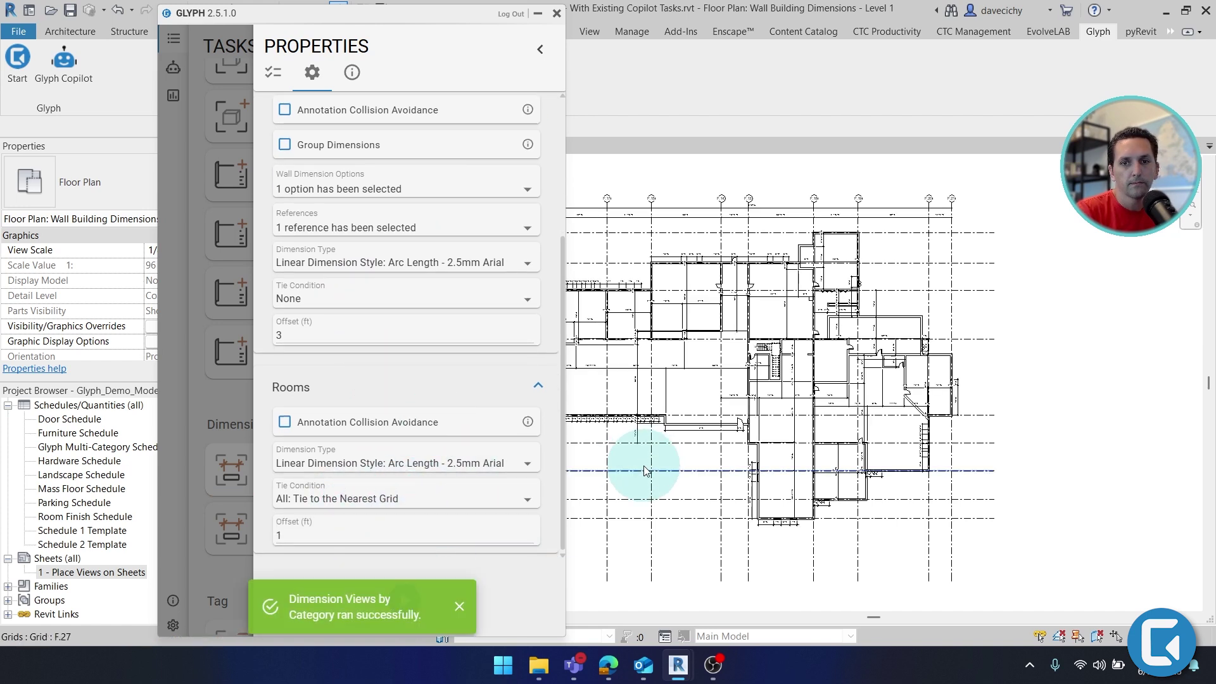
pyautogui.moveTo(630, 469); pyautogui.dragTo(726, 480, button='middle')
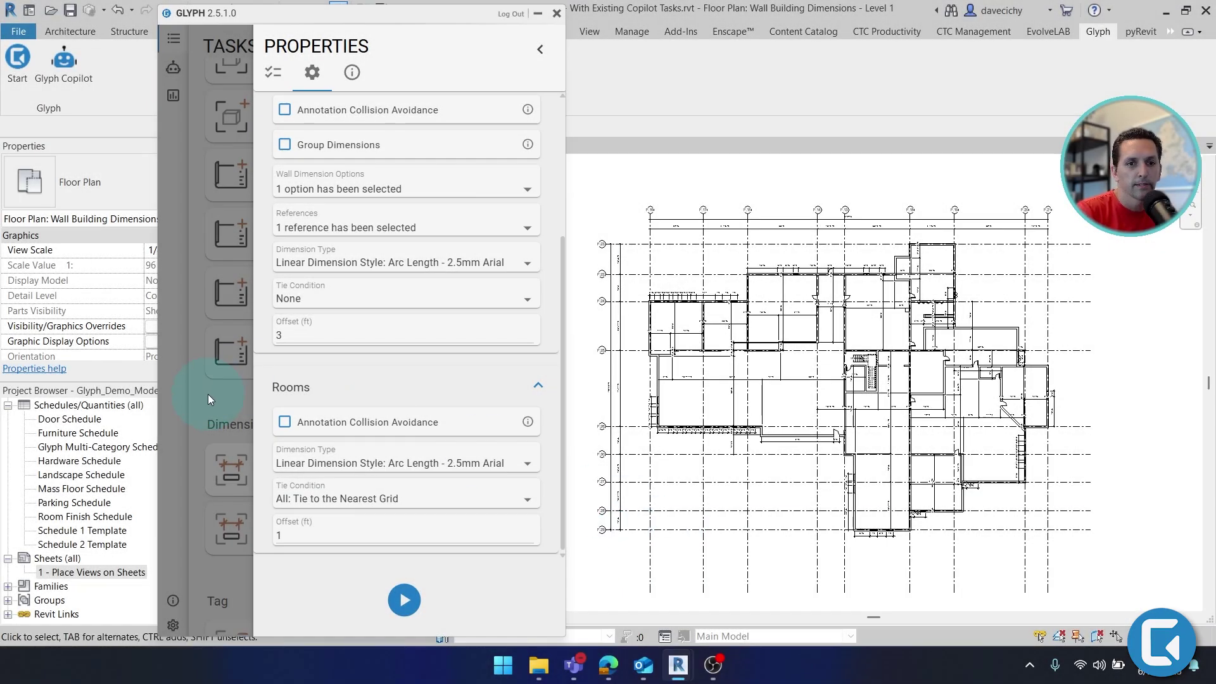
# Step: Open Tag Views by Category and target the active Wall Building Dimensions - Level 1 plan
pyautogui.click(208, 394)
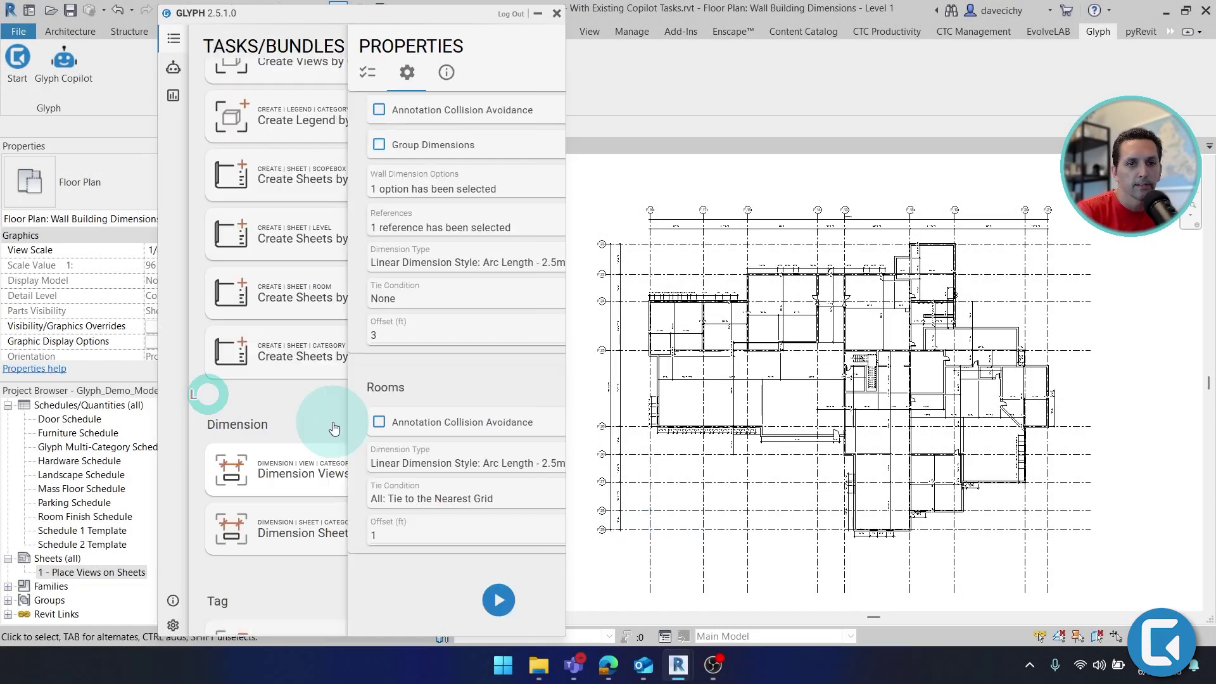
pyautogui.scroll(-5, 393, 405)
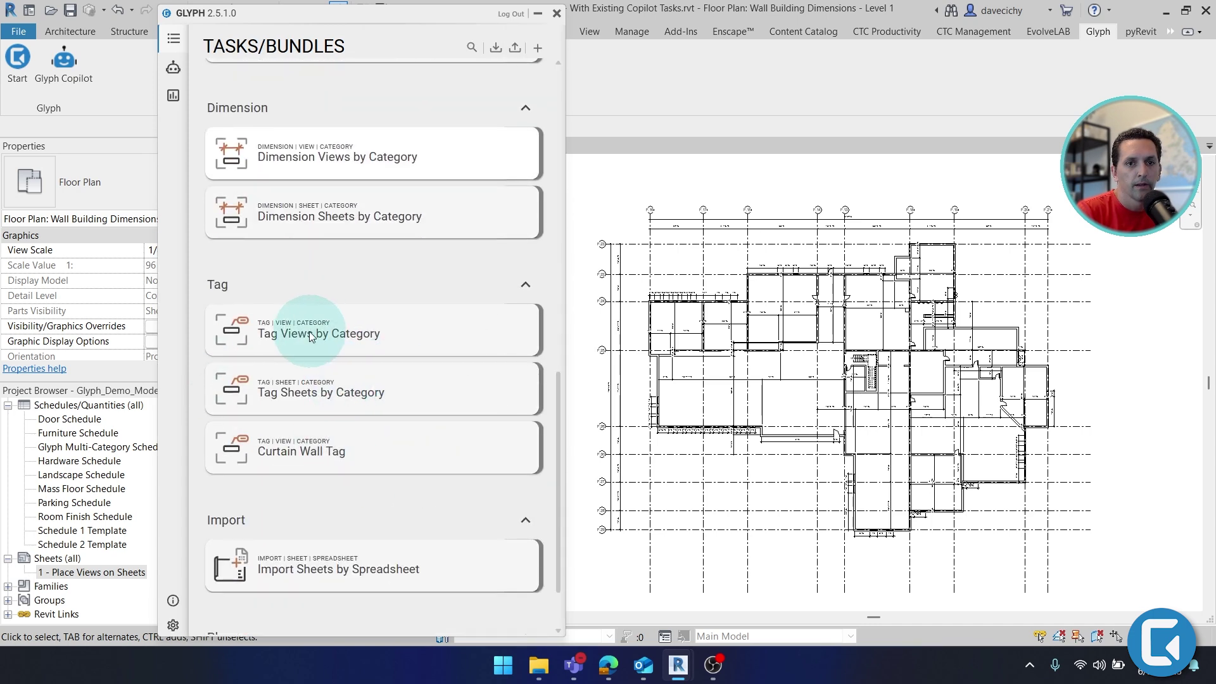
pyautogui.click(339, 342)
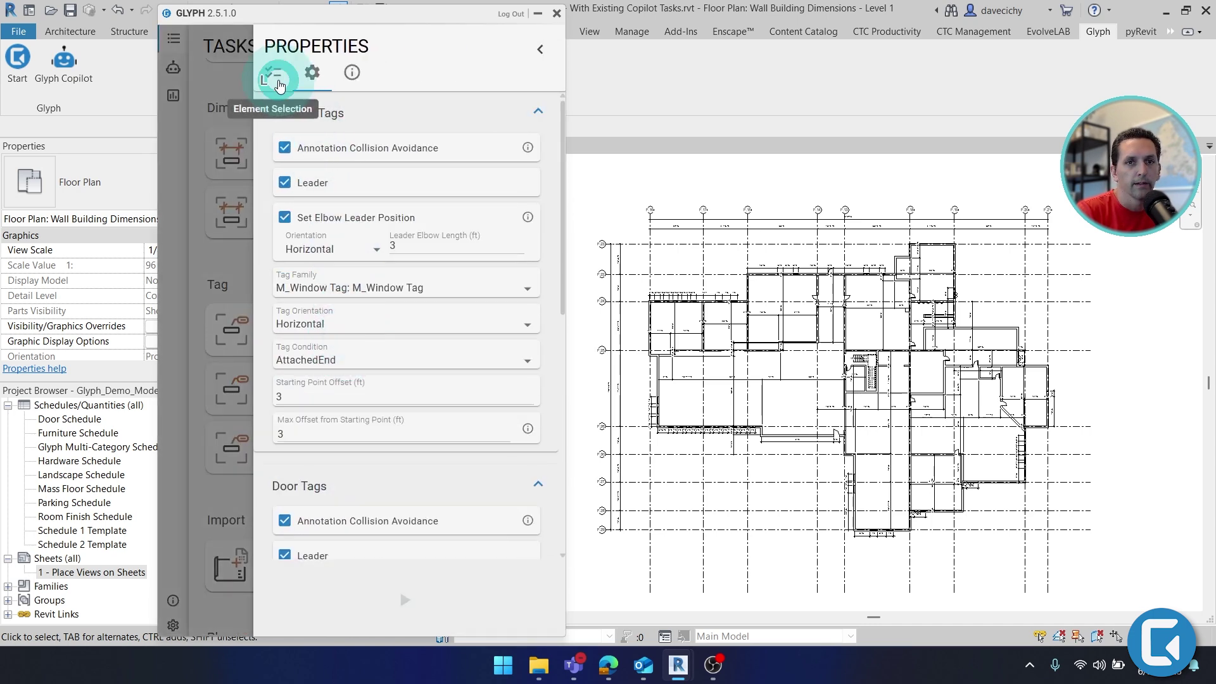
pyautogui.click(273, 72)
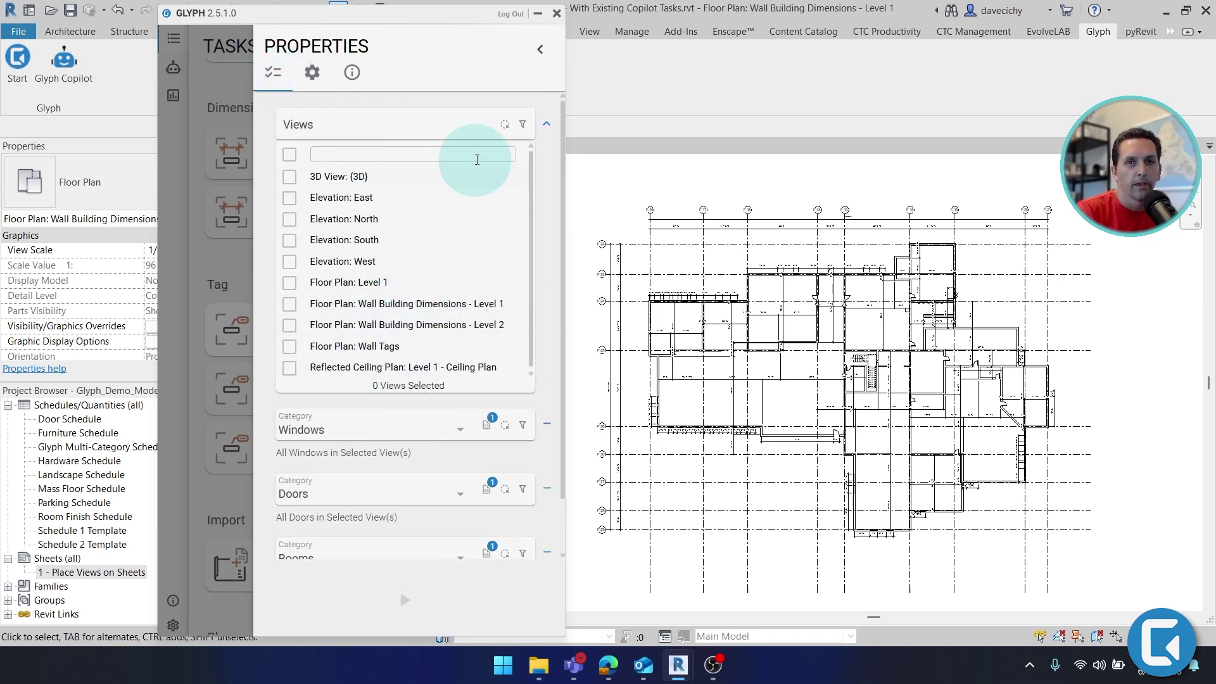
pyautogui.click(503, 128)
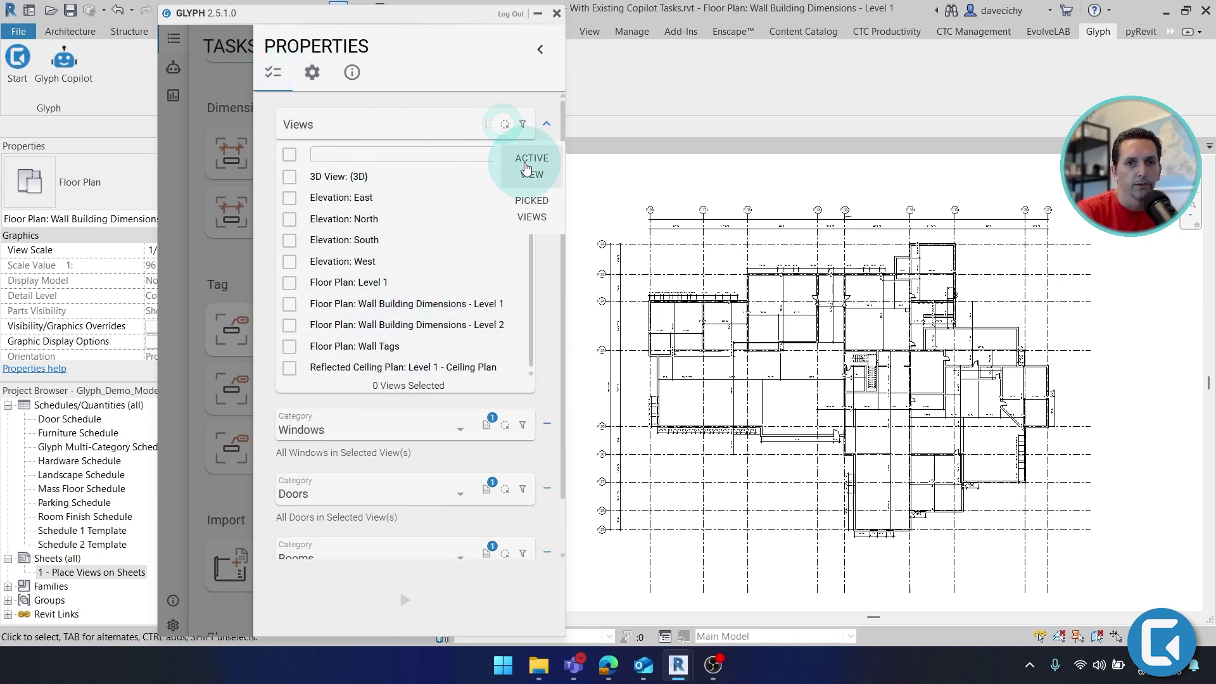
pyautogui.click(524, 162)
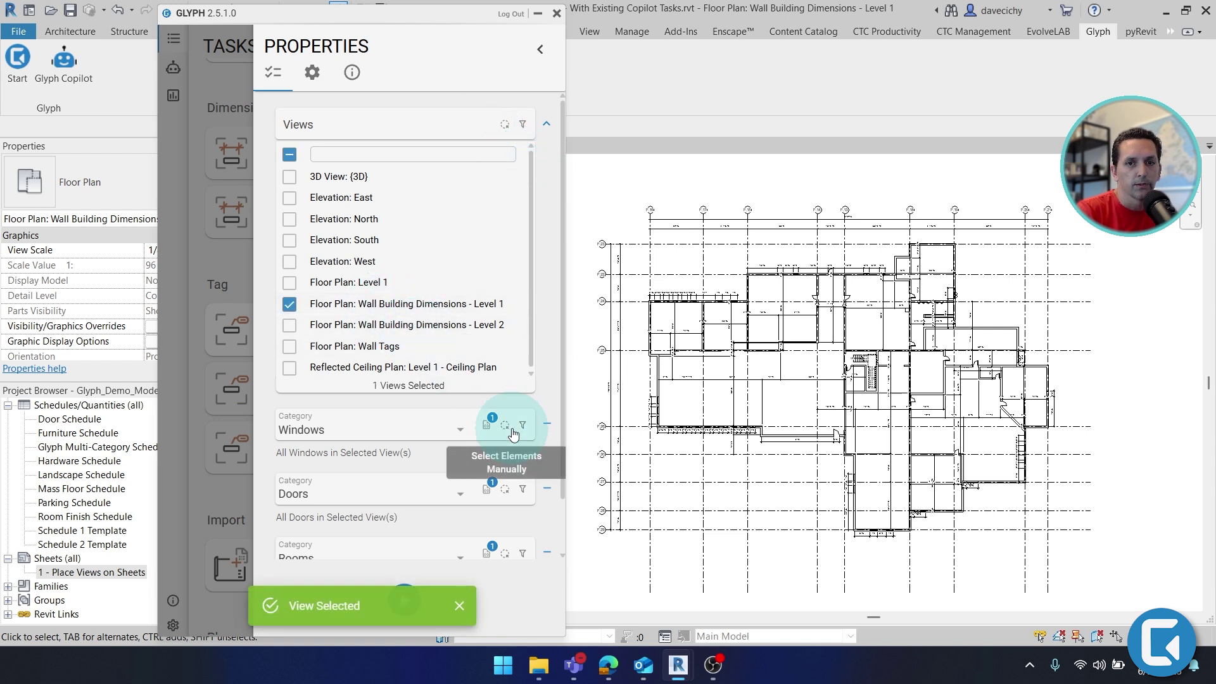
pyautogui.scroll(-2, 548, 389)
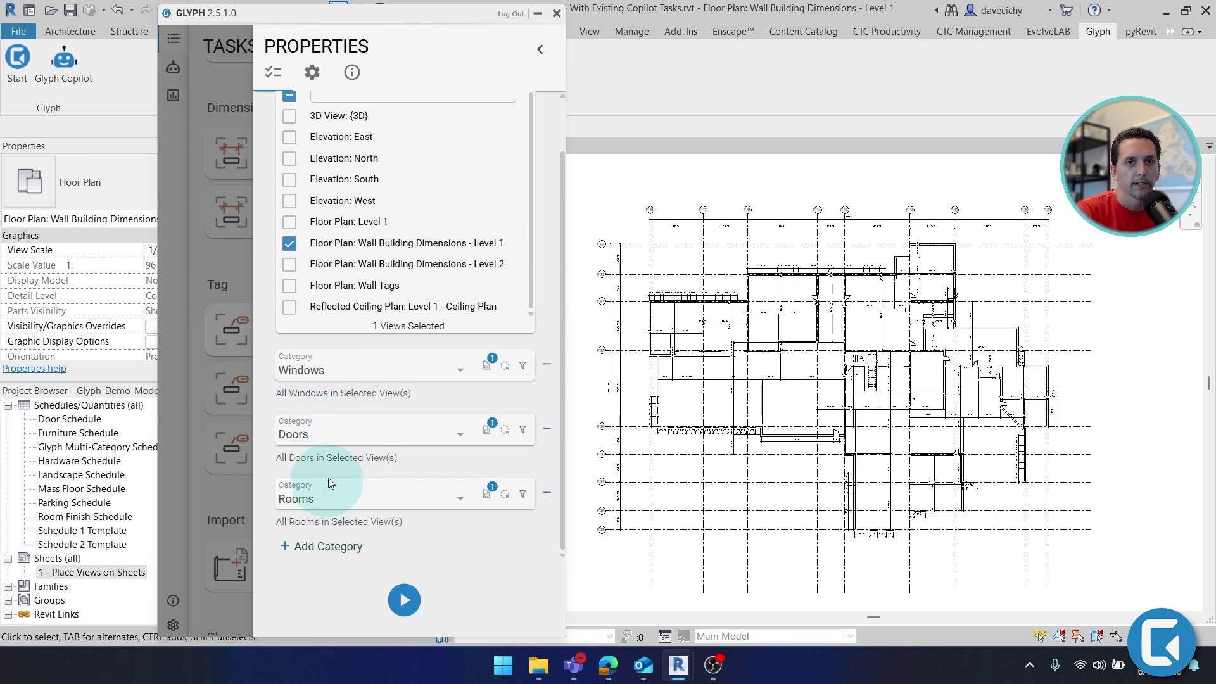
# Step: Review the Window Tags and Door Tags settings, including the Max Offset option
pyautogui.click(312, 74)
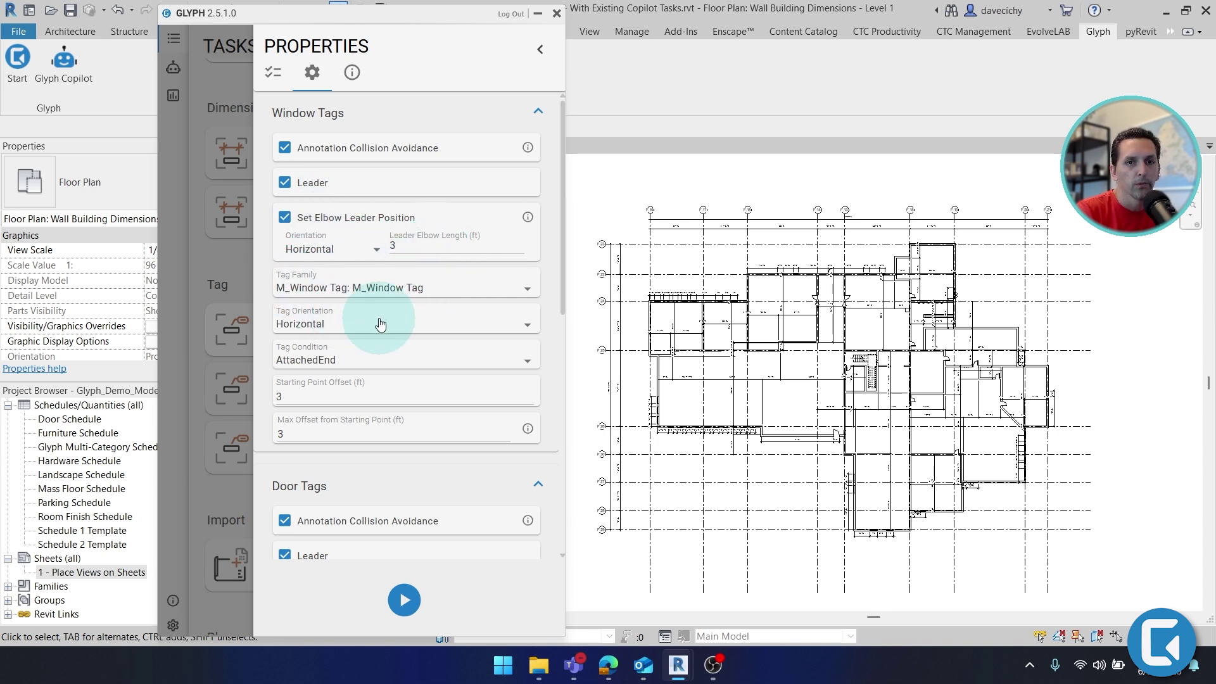
pyautogui.scroll(-3, 387, 313)
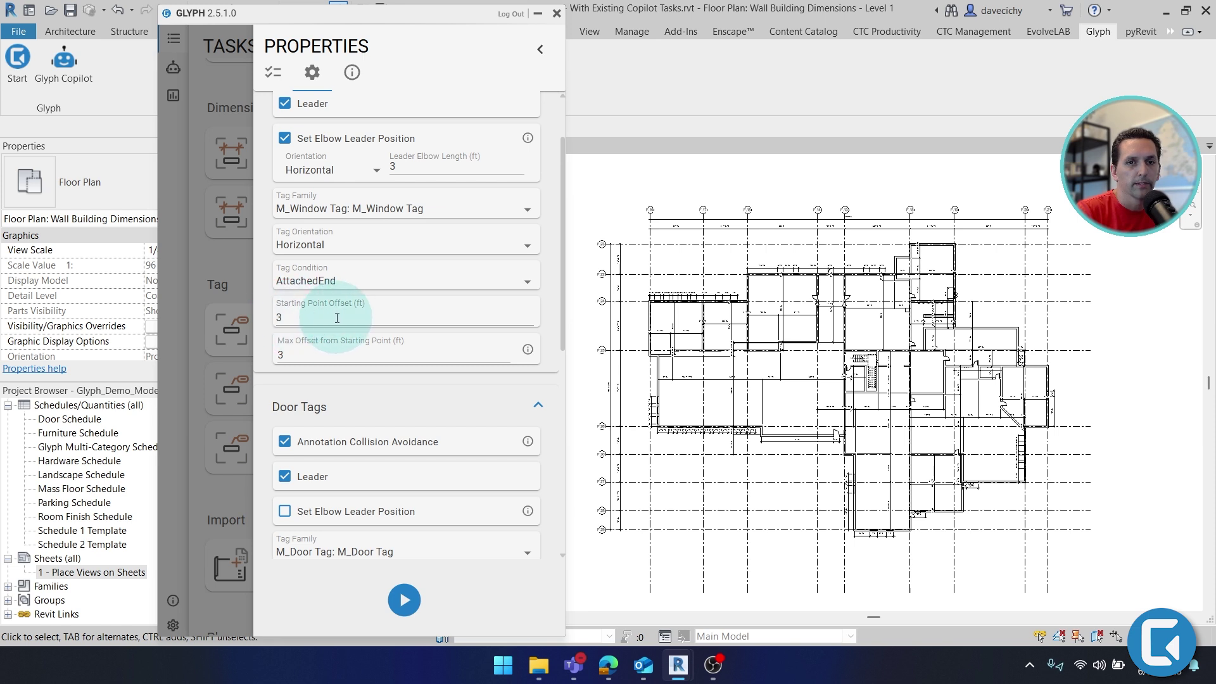
pyautogui.moveTo(525, 353)
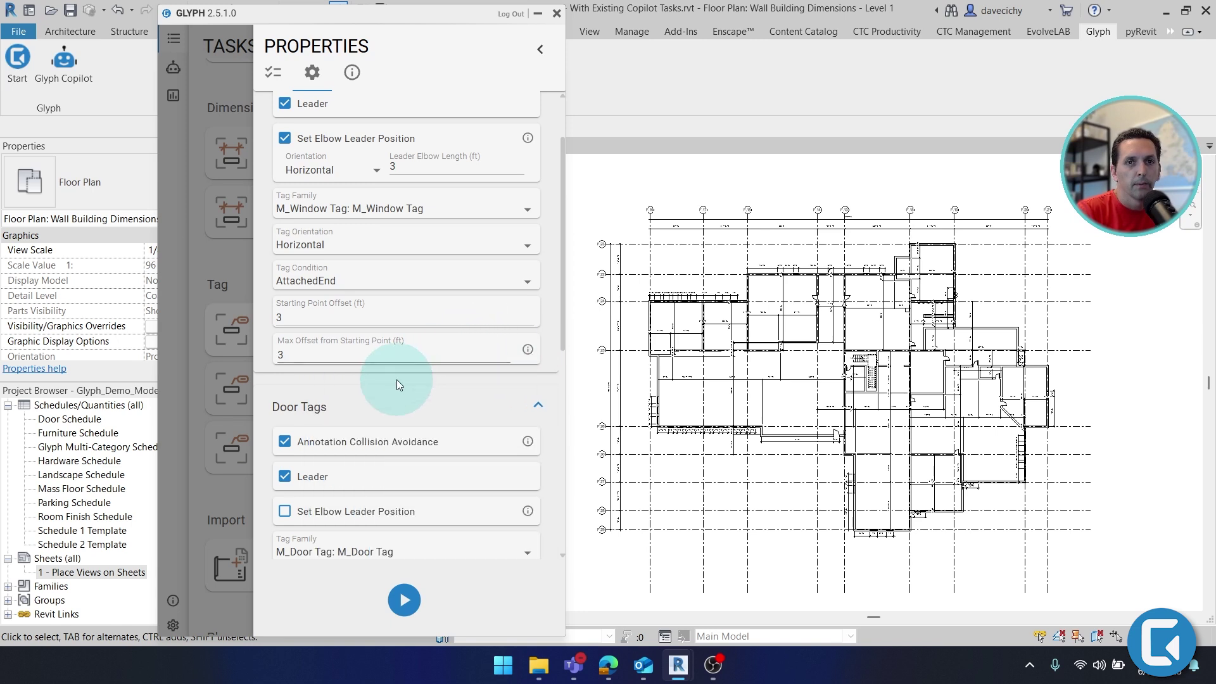
pyautogui.scroll(3, 420, 380)
pyautogui.scroll(-5, 412, 443)
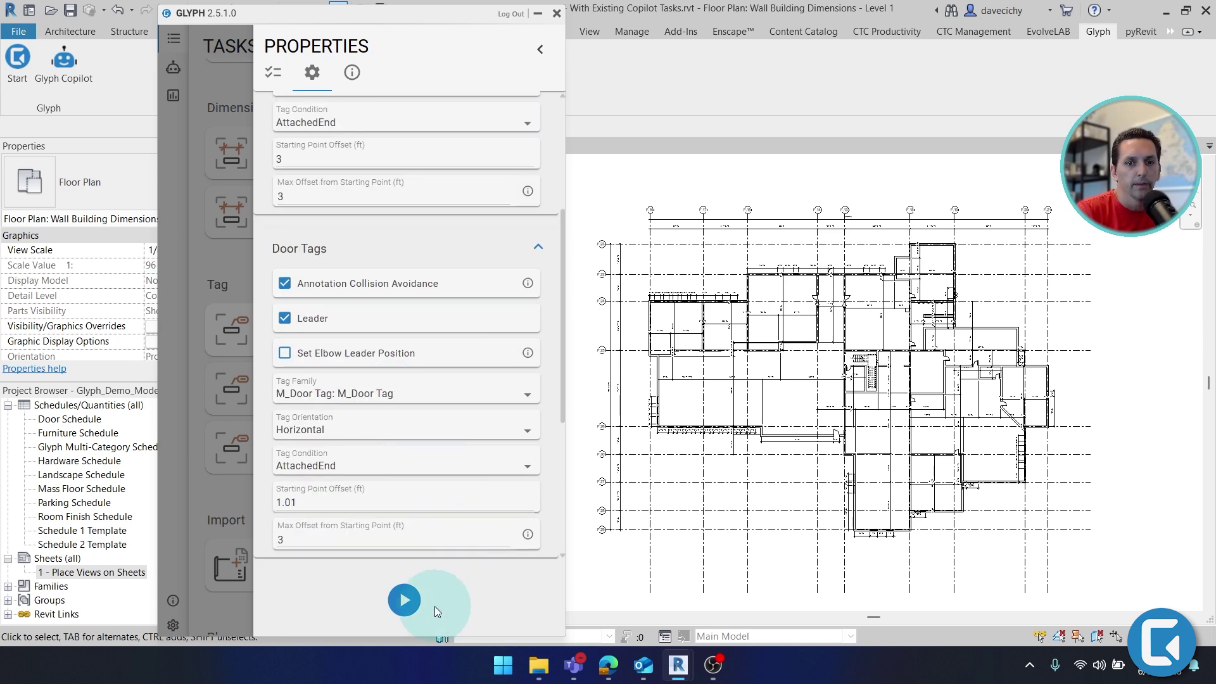
# Step: Run the tagging task on the Level 1 plan and zoom in on the results
pyautogui.click(413, 603)
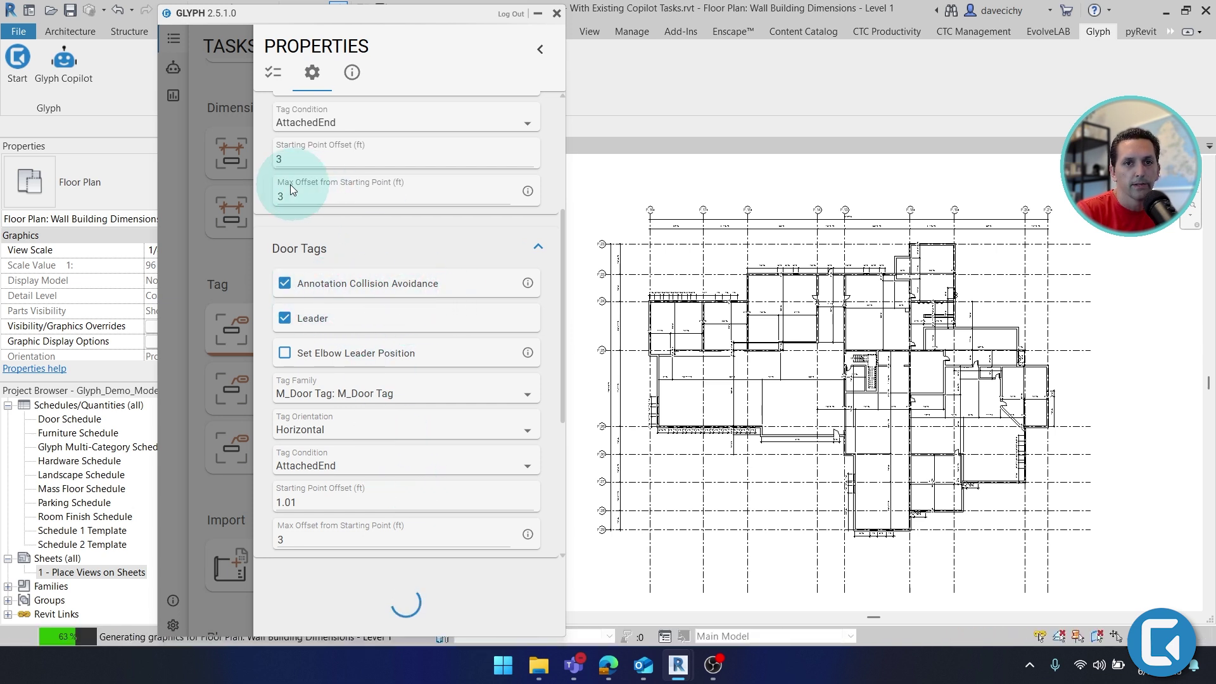
pyautogui.scroll(4, 683, 316)
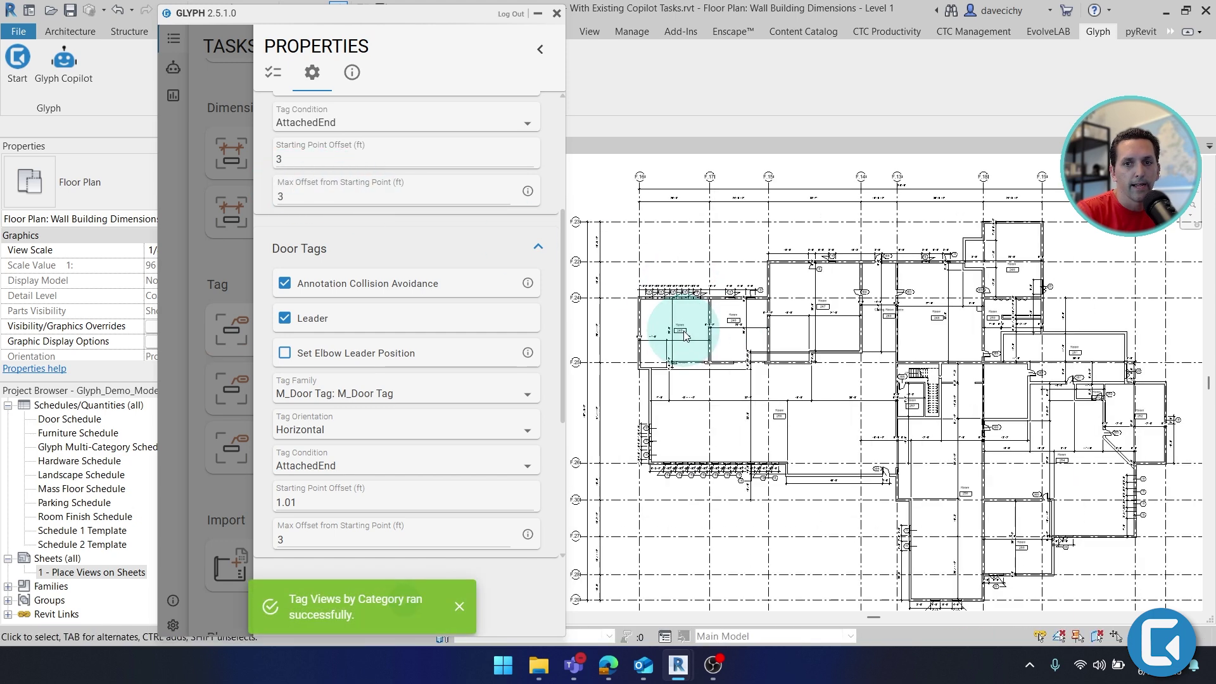
pyautogui.scroll(3, 783, 314)
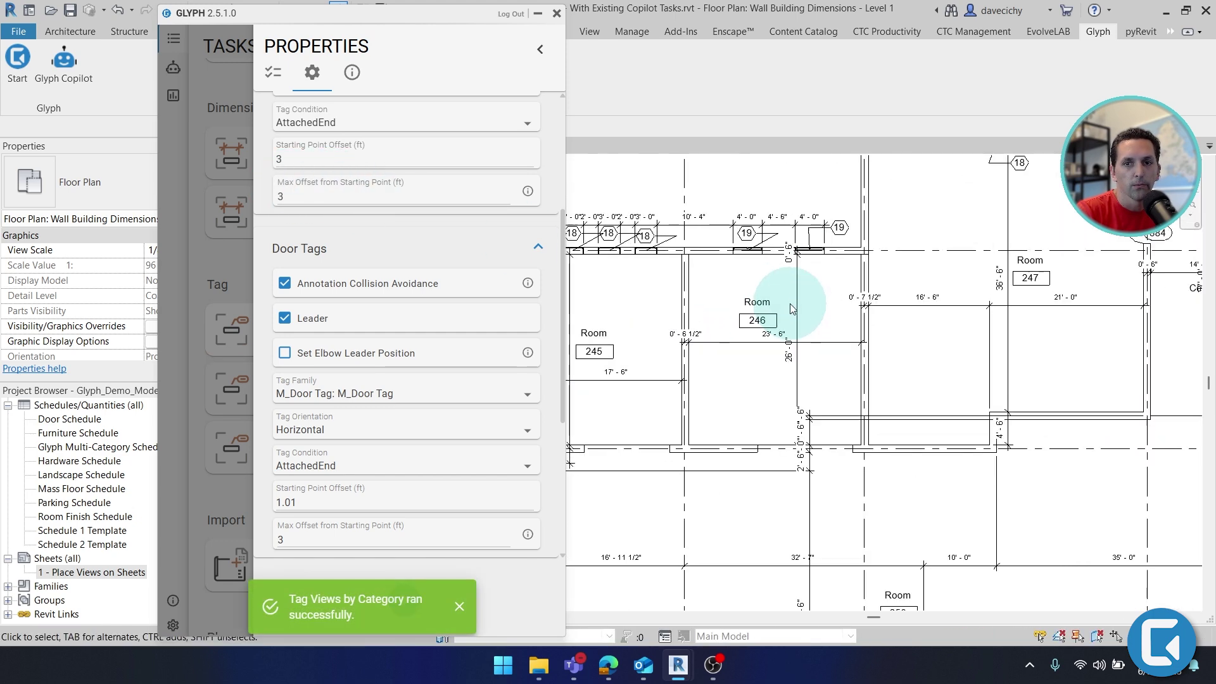
# Step: Pan across the plan to check tags on rooms 280, 248, 250, 256, 257 and 258
pyautogui.moveTo(822, 310); pyautogui.dragTo(671, 331, button='middle')
pyautogui.moveTo(944, 355); pyautogui.dragTo(779, 353, button='middle')
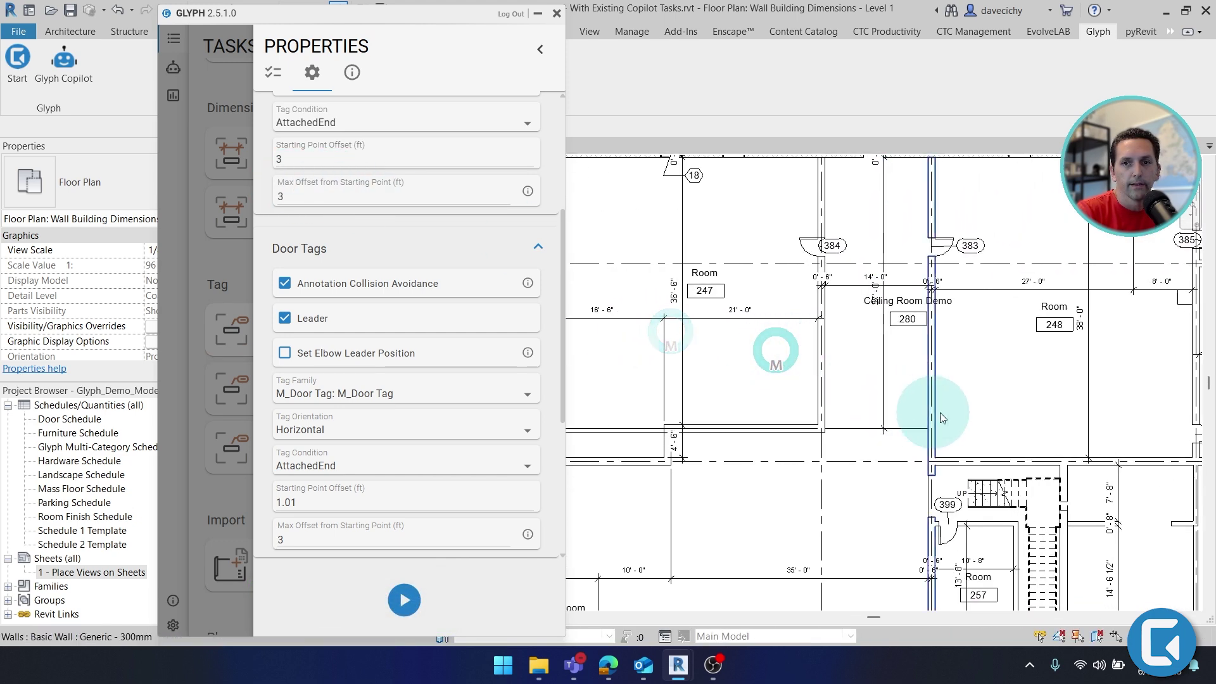
pyautogui.moveTo(956, 411); pyautogui.dragTo(828, 277, button='middle')
pyautogui.moveTo(969, 391); pyautogui.dragTo(951, 293, button='middle')
pyautogui.moveTo(820, 384); pyautogui.dragTo(944, 272, button='middle')
pyautogui.moveTo(844, 355); pyautogui.dragTo(1033, 349, button='middle')
pyautogui.moveTo(904, 389); pyautogui.dragTo(913, 399, button='middle')
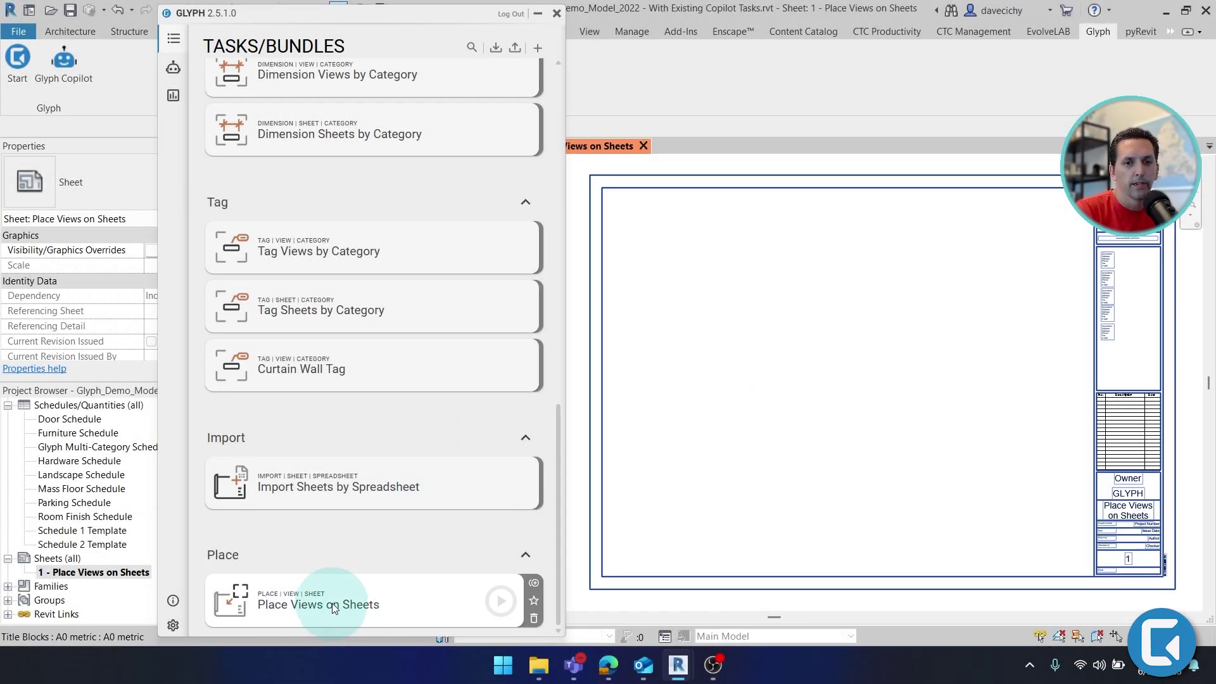
# Step: Choose sheet 1 with the East, North, South, West elevations and Level 1 floor and ceiling plans
pyautogui.click(334, 607)
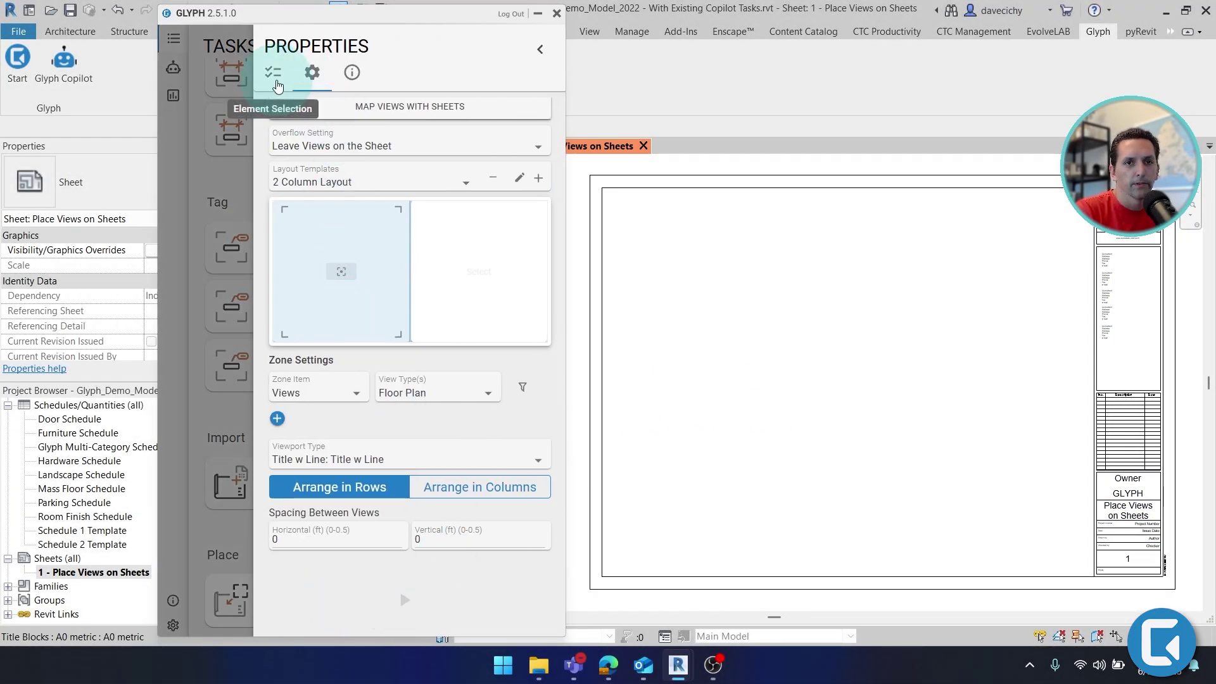
pyautogui.click(277, 86)
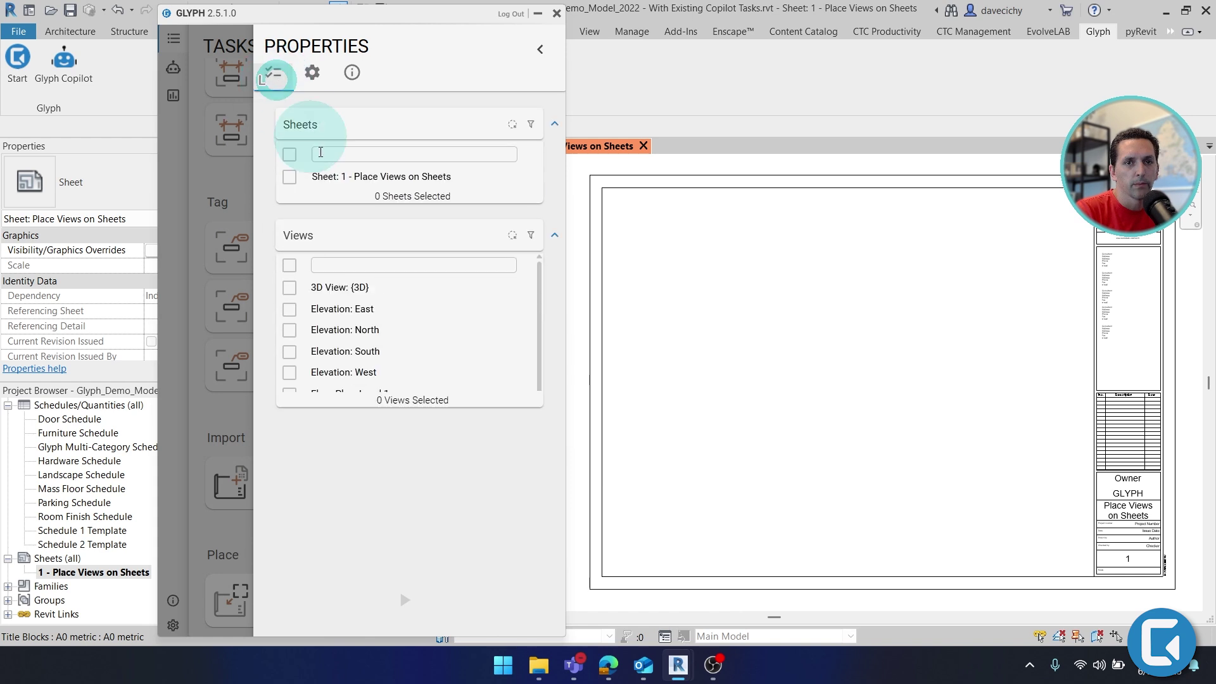
pyautogui.click(398, 184)
pyautogui.click(337, 312)
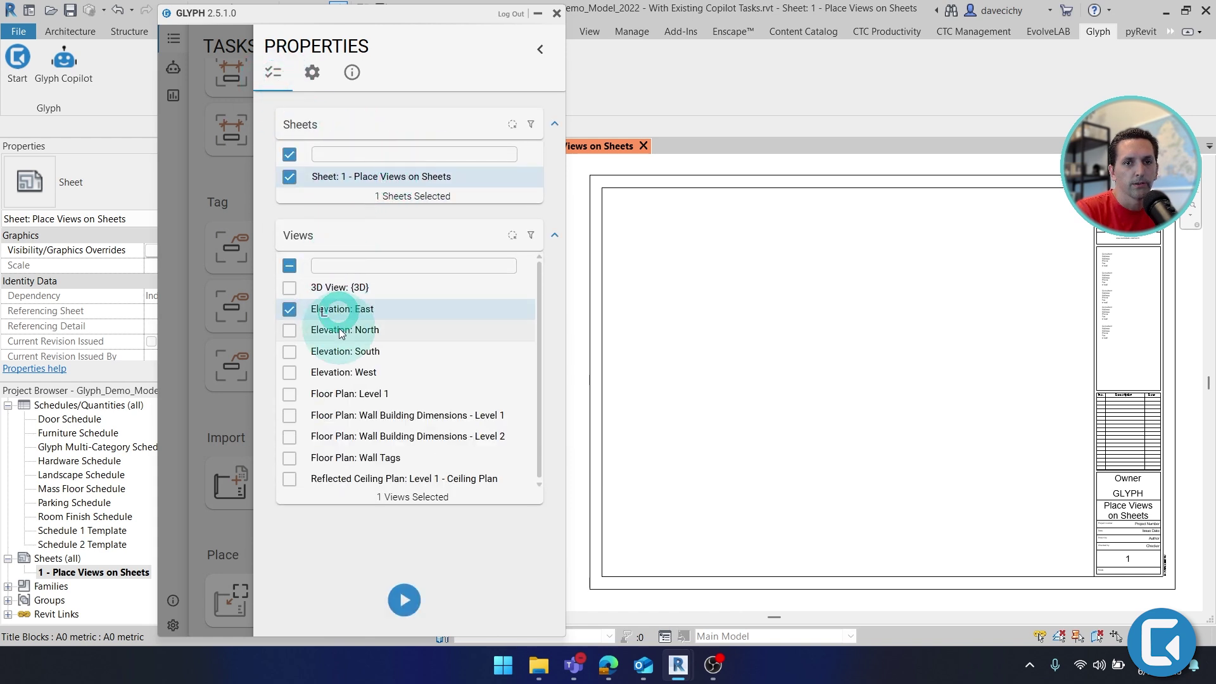
pyautogui.click(340, 332)
pyautogui.click(346, 352)
pyautogui.click(347, 373)
pyautogui.click(343, 394)
pyautogui.click(355, 479)
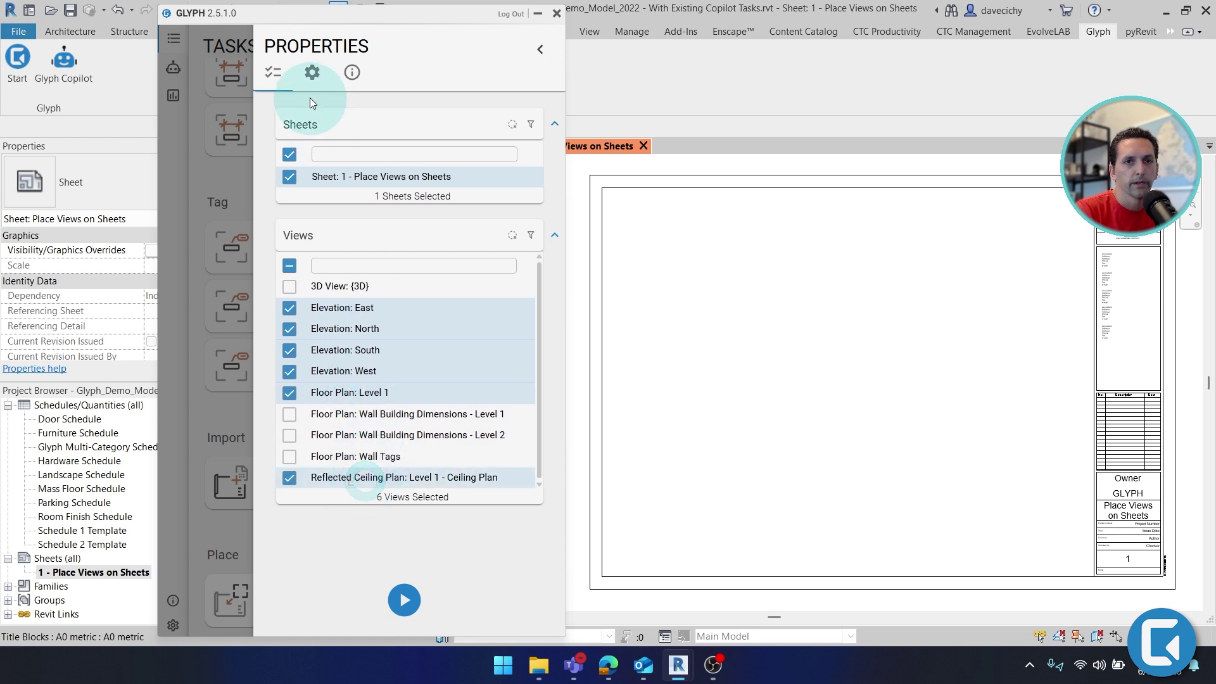
pyautogui.click(311, 73)
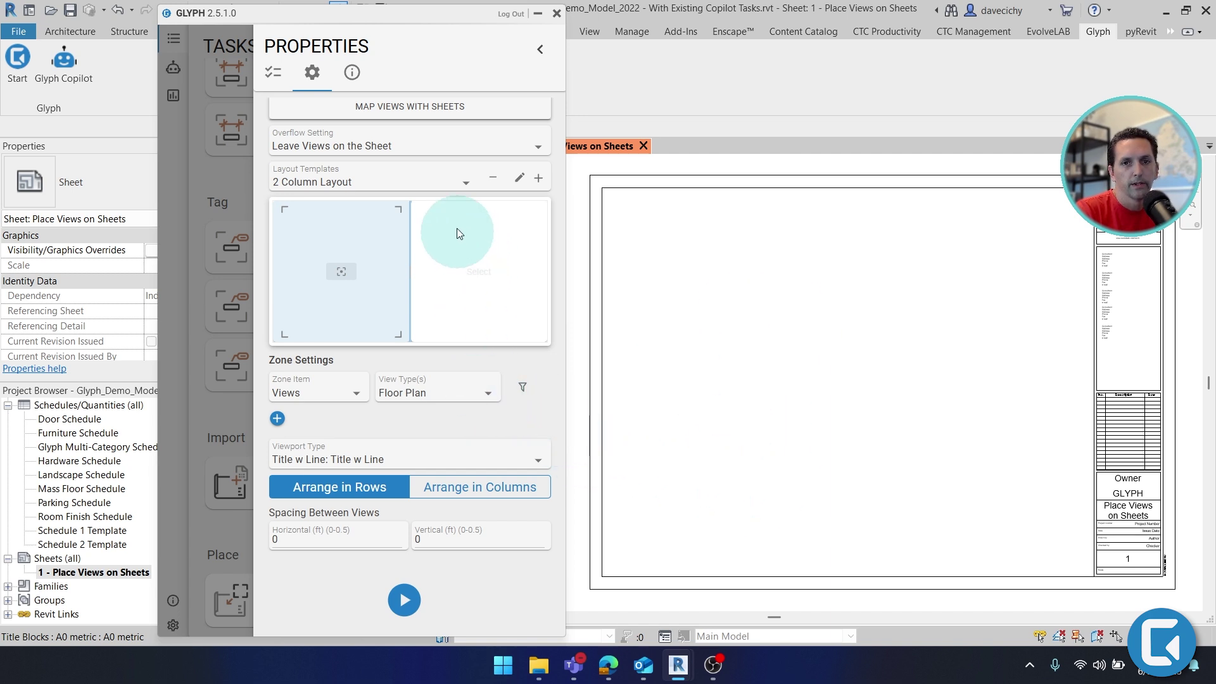
# Step: Edit the 2 Column Layout, trying three columns and splitting column 2 into stacked panes
pyautogui.click(518, 178)
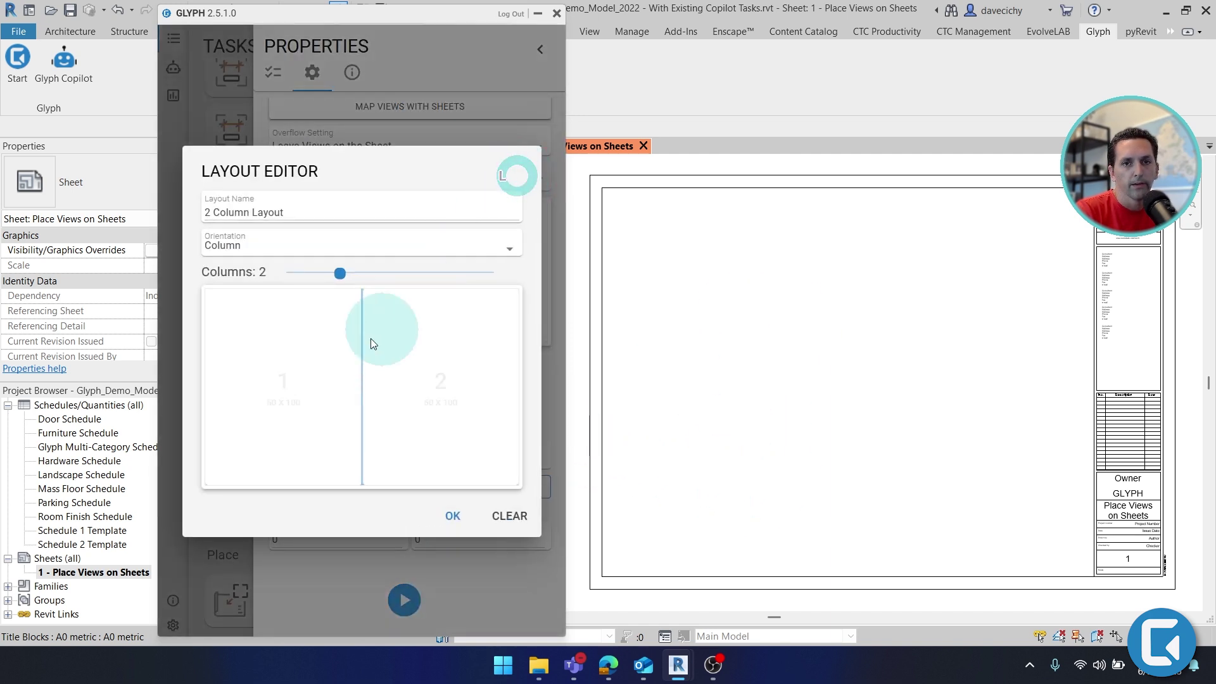
pyautogui.moveTo(336, 271); pyautogui.dragTo(412, 281)
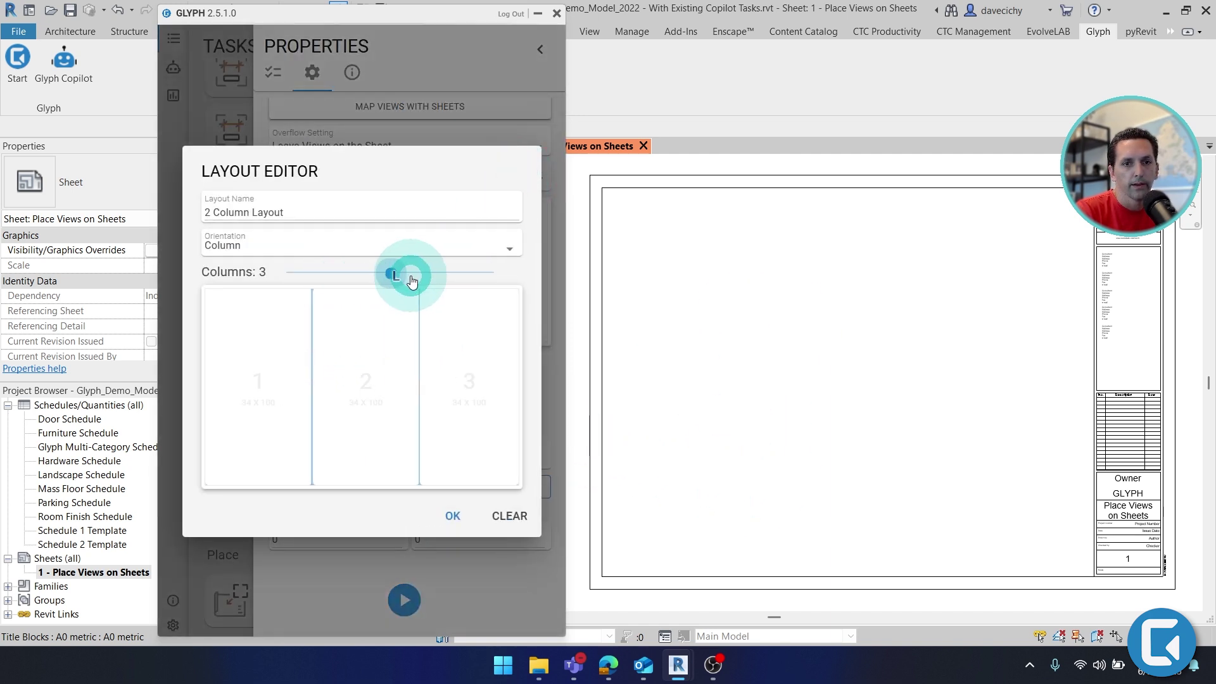
pyautogui.click(361, 347)
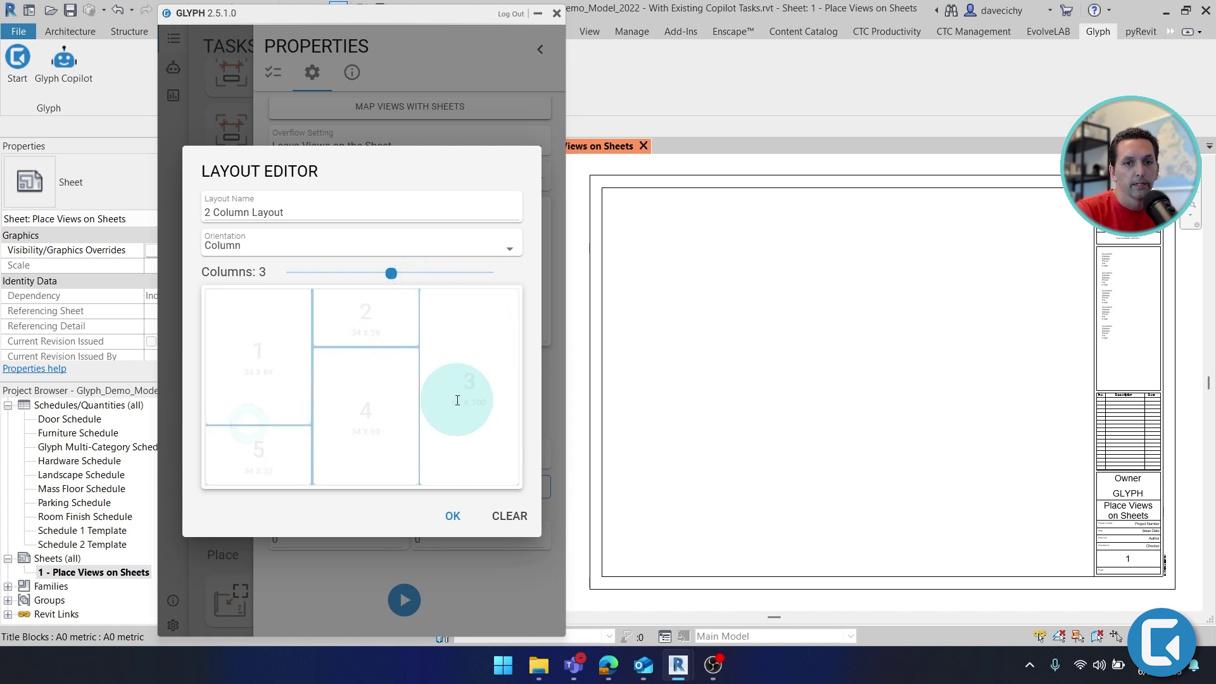
pyautogui.click(339, 420)
# Step: Try a row orientation, then revert to two columns and confirm the layout
pyautogui.click(246, 219)
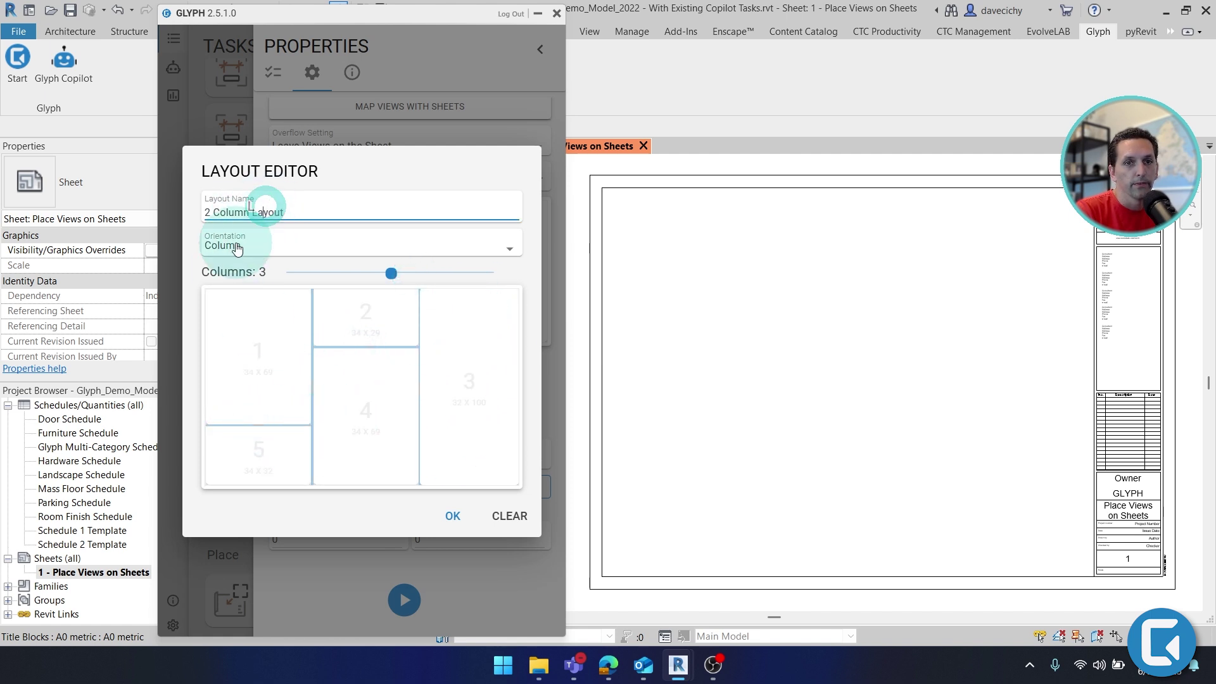
pyautogui.click(234, 245)
pyautogui.click(253, 274)
pyautogui.moveTo(305, 282)
pyautogui.mouseDown()
pyautogui.moveTo(354, 273)
pyautogui.moveTo(293, 287)
pyautogui.mouseUp()
pyautogui.click(277, 247)
pyautogui.click(258, 302)
pyautogui.moveTo(389, 272); pyautogui.dragTo(343, 276)
pyautogui.click(454, 517)
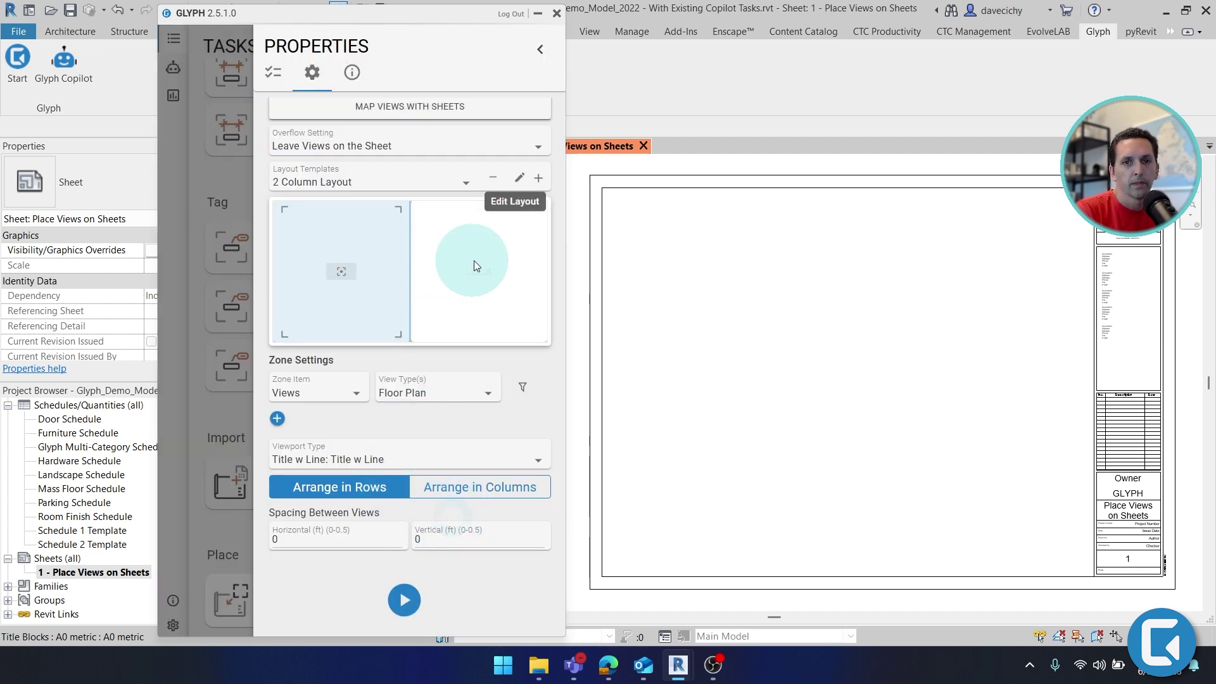
# Step: Anchor the right layout zone and restrict it to elevations arranged in columns
pyautogui.click(471, 255)
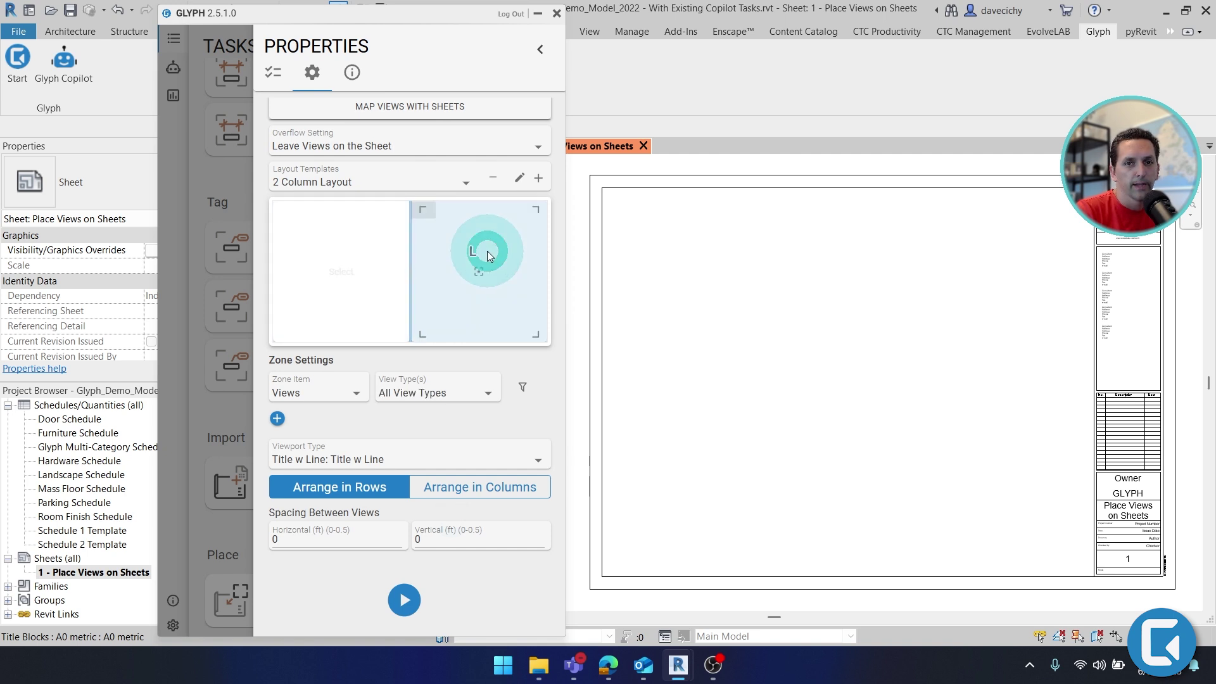
pyautogui.click(424, 211)
pyautogui.click(525, 212)
pyautogui.click(535, 210)
pyautogui.click(420, 210)
pyautogui.click(459, 399)
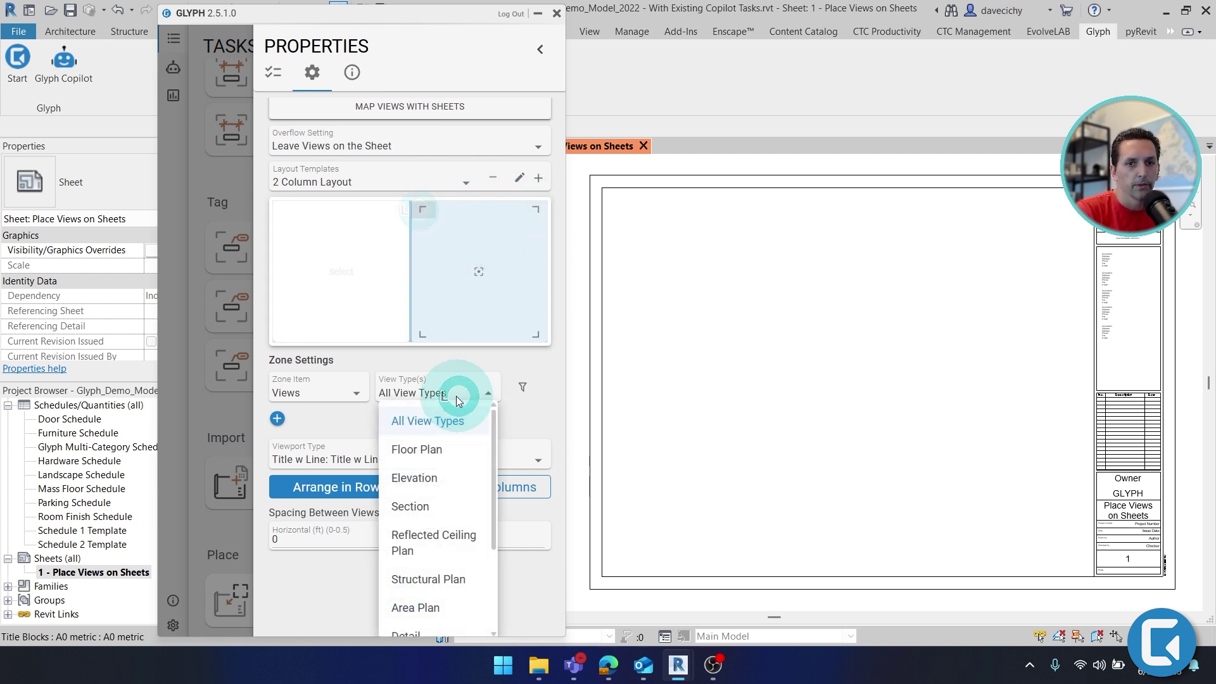
pyautogui.click(429, 480)
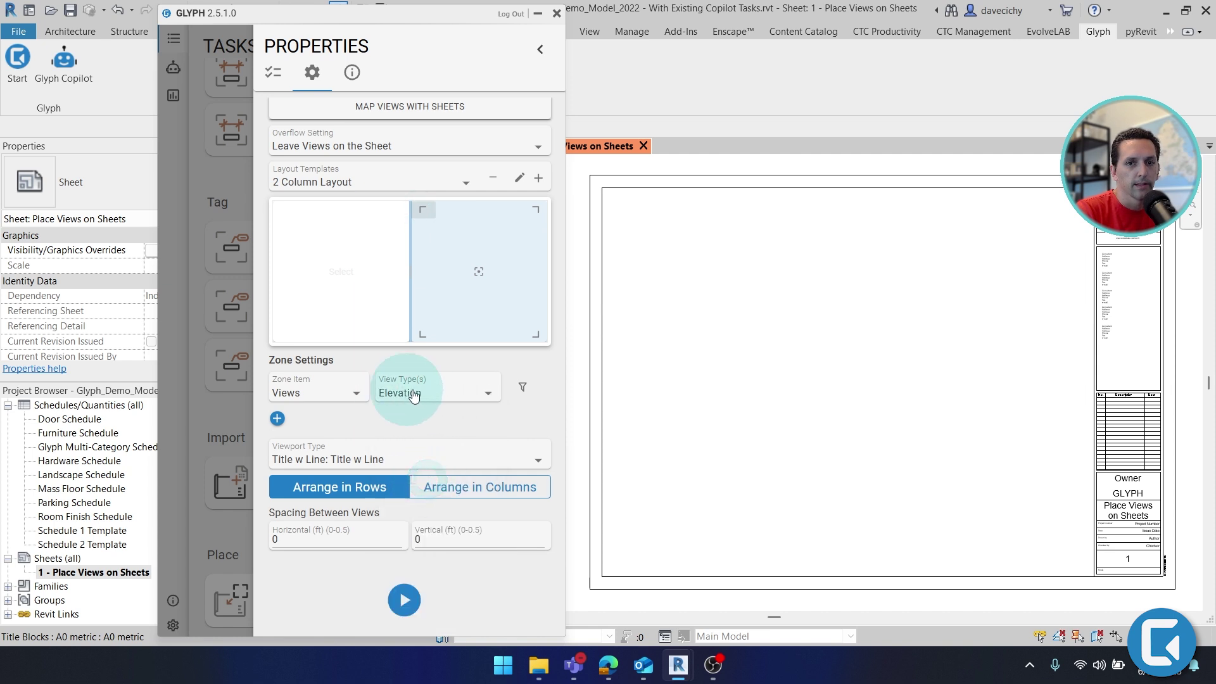
pyautogui.click(467, 487)
# Step: Allow floor plans and reflected ceiling plans in the left zone, then run placement onto sheet 1
pyautogui.click(329, 244)
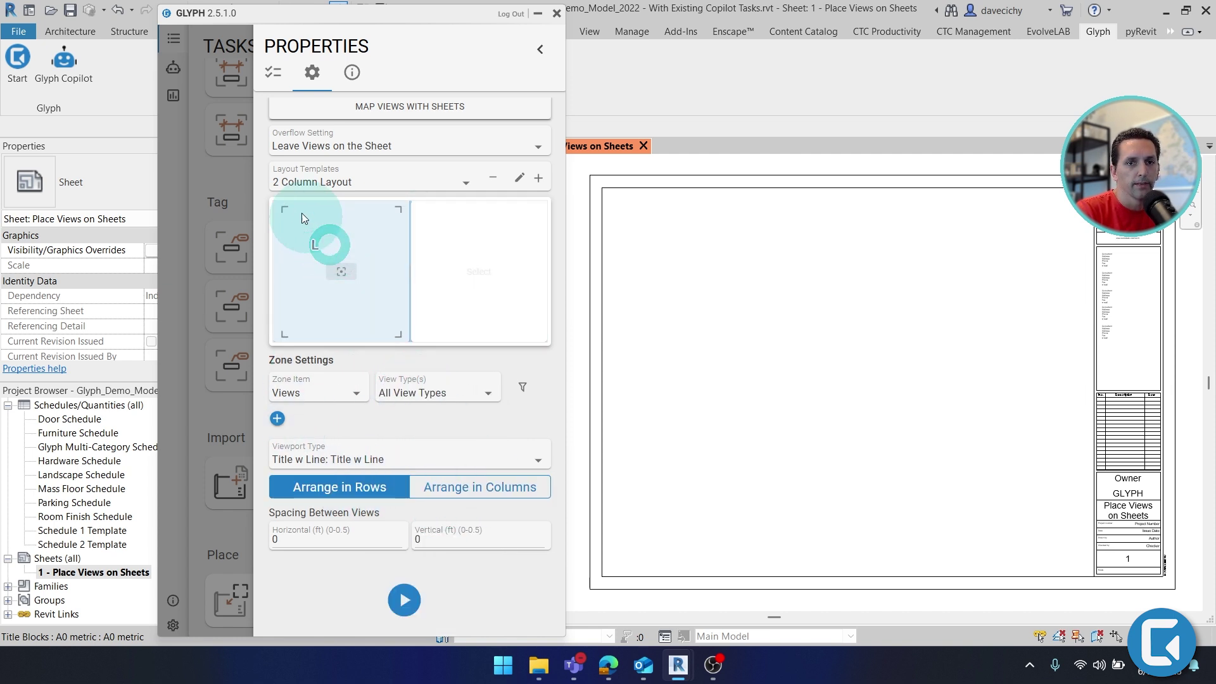
pyautogui.click(453, 393)
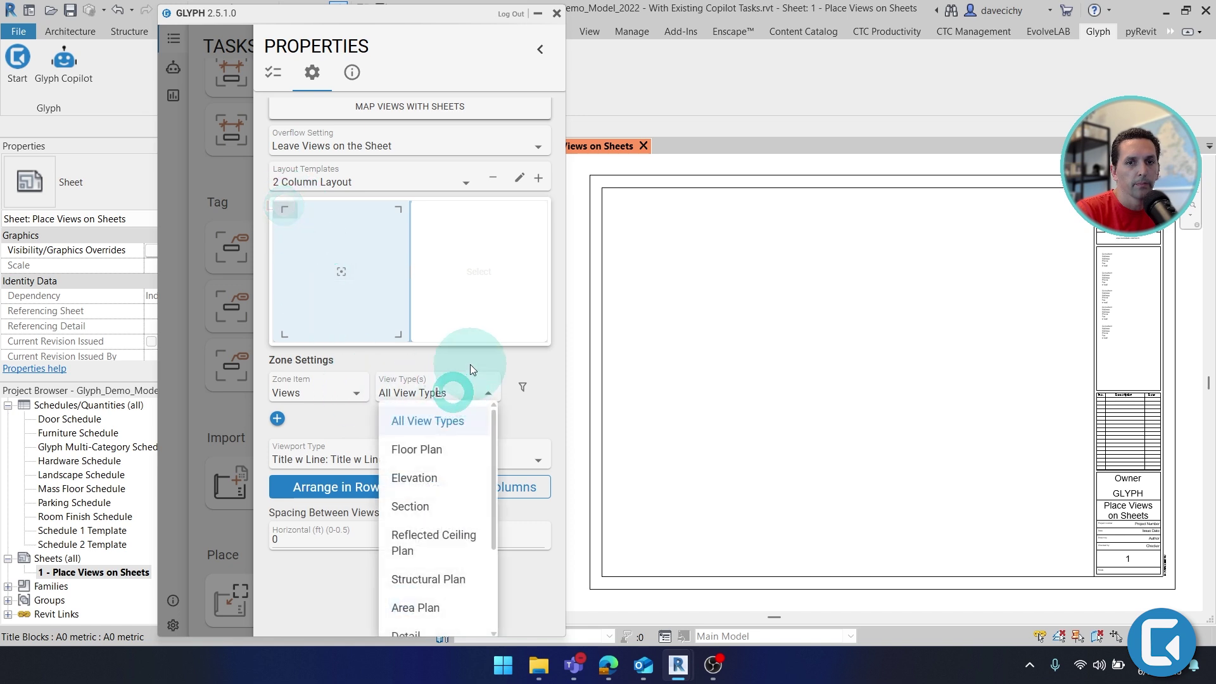
pyautogui.click(430, 452)
pyautogui.click(278, 418)
pyautogui.click(436, 420)
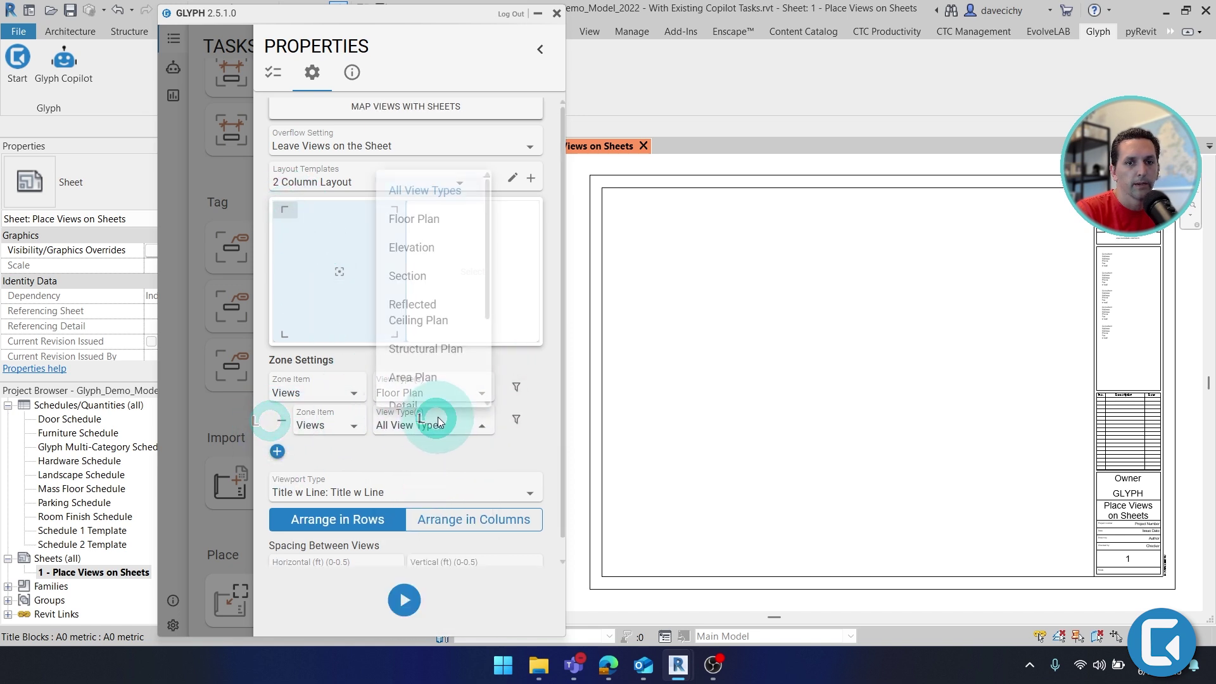
pyautogui.click(450, 335)
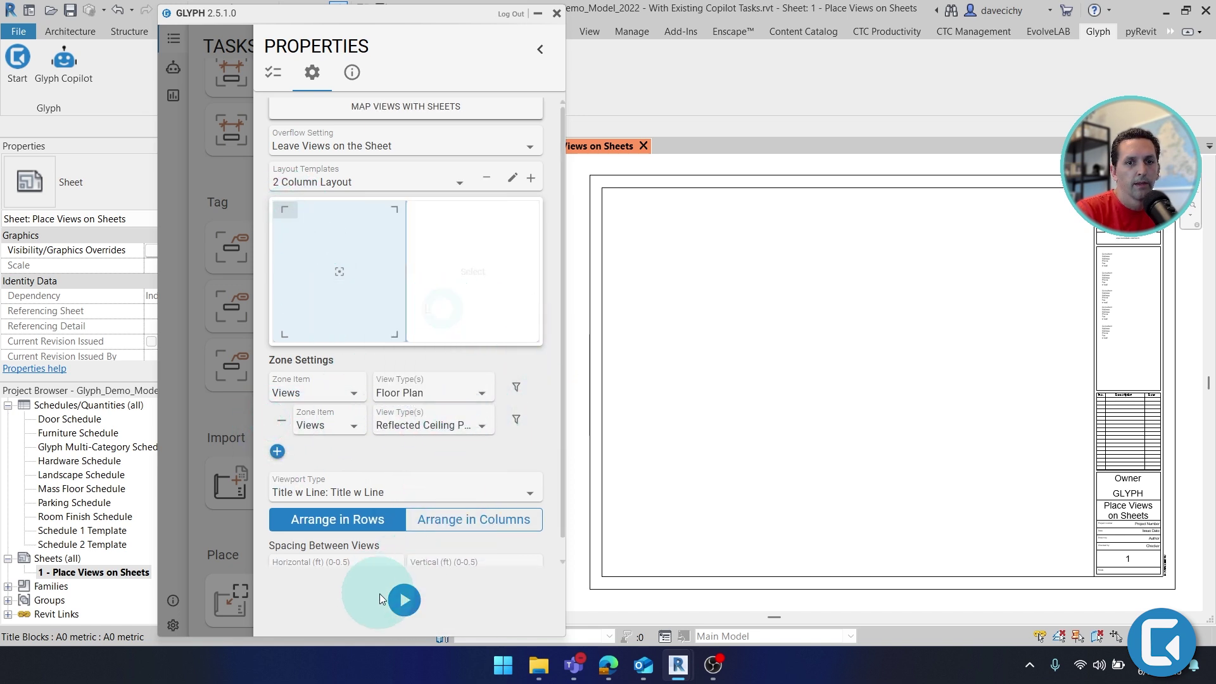
pyautogui.click(408, 607)
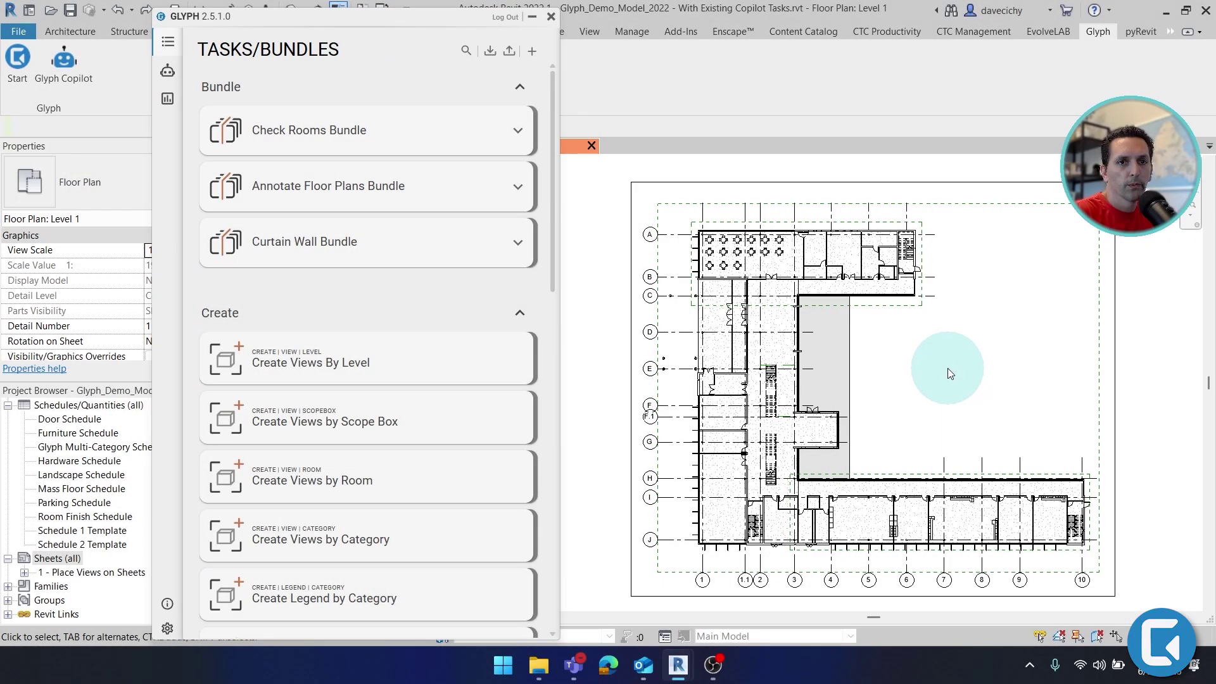
# Step: Expand the Check Rooms Bundle and open its Create Views by Room task
pyautogui.moveTo(275, 132)
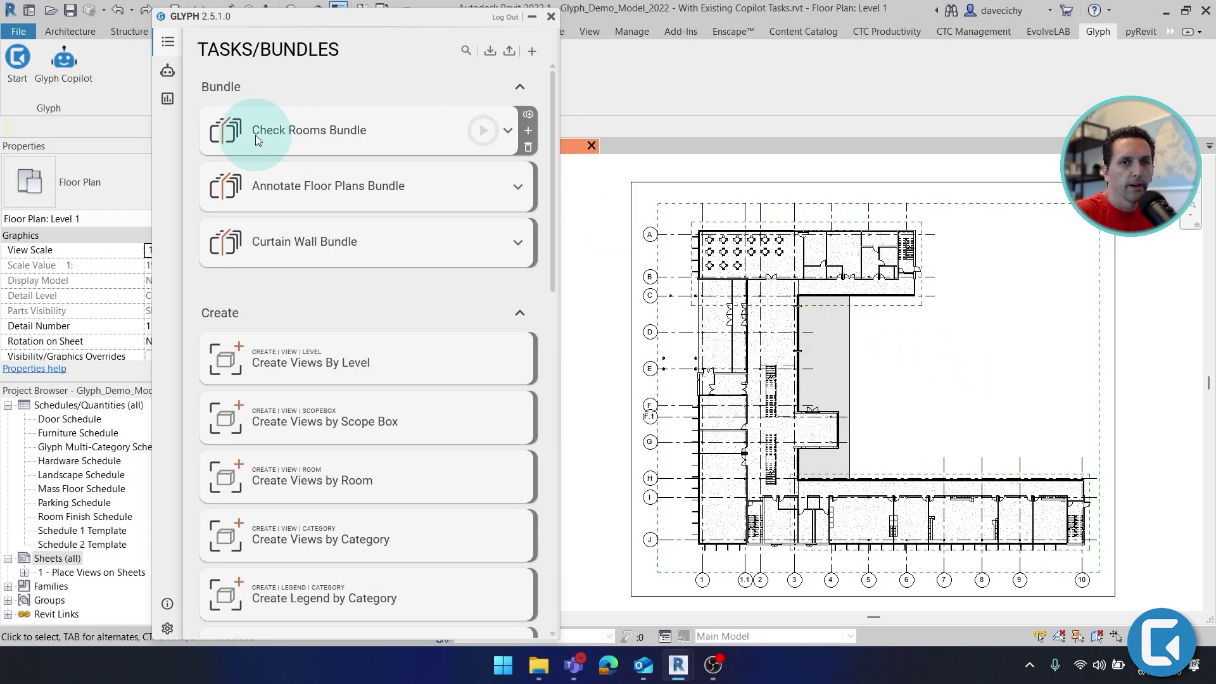
pyautogui.click(514, 133)
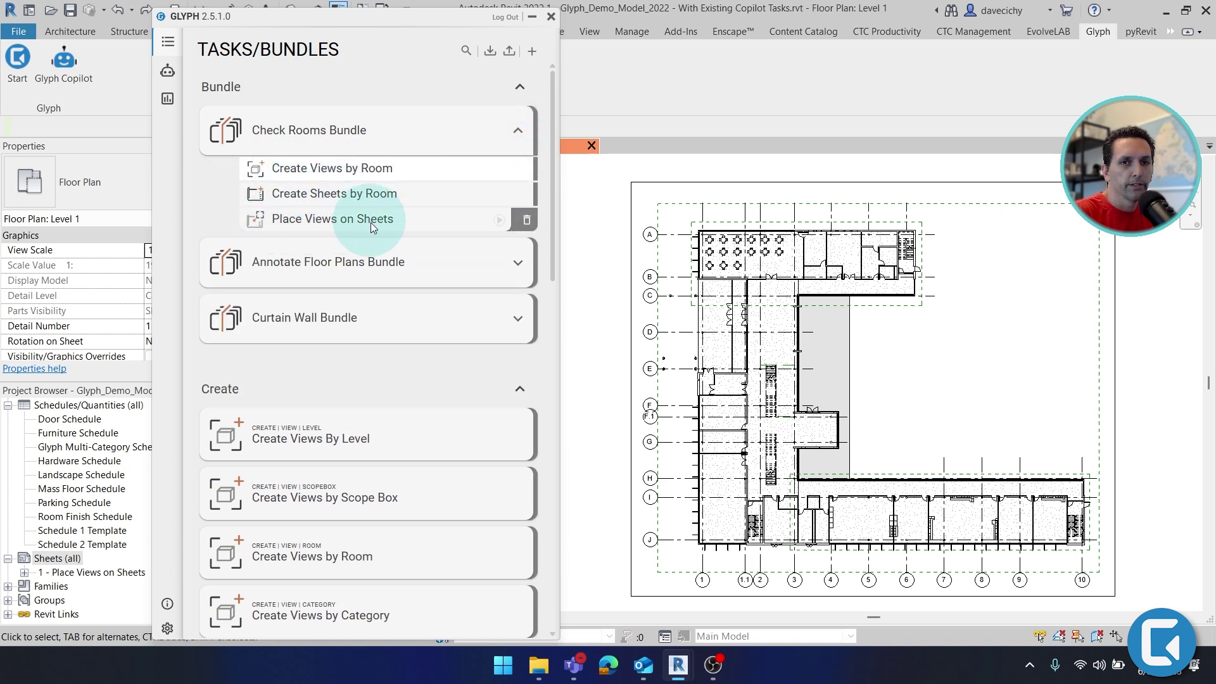
pyautogui.click(372, 172)
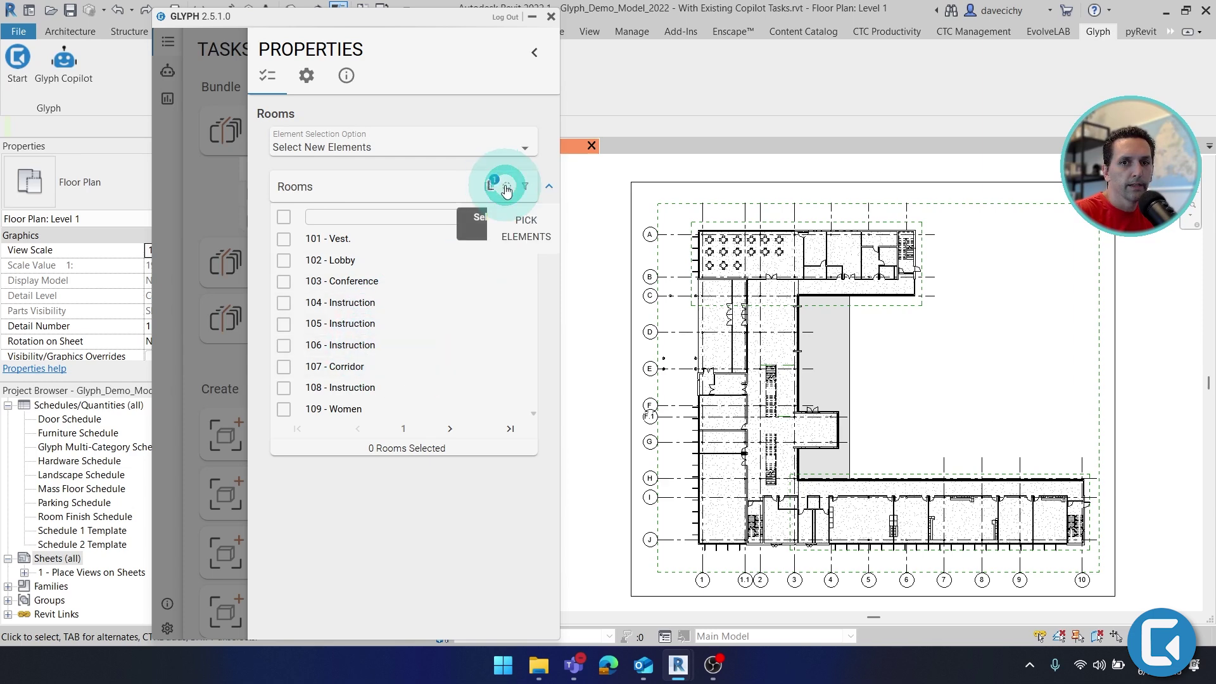
# Step: Pick the top cafeteria and four lower-wing rooms from the plan as the task's rooms
pyautogui.click(507, 186)
pyautogui.click(753, 272)
pyautogui.click(862, 519)
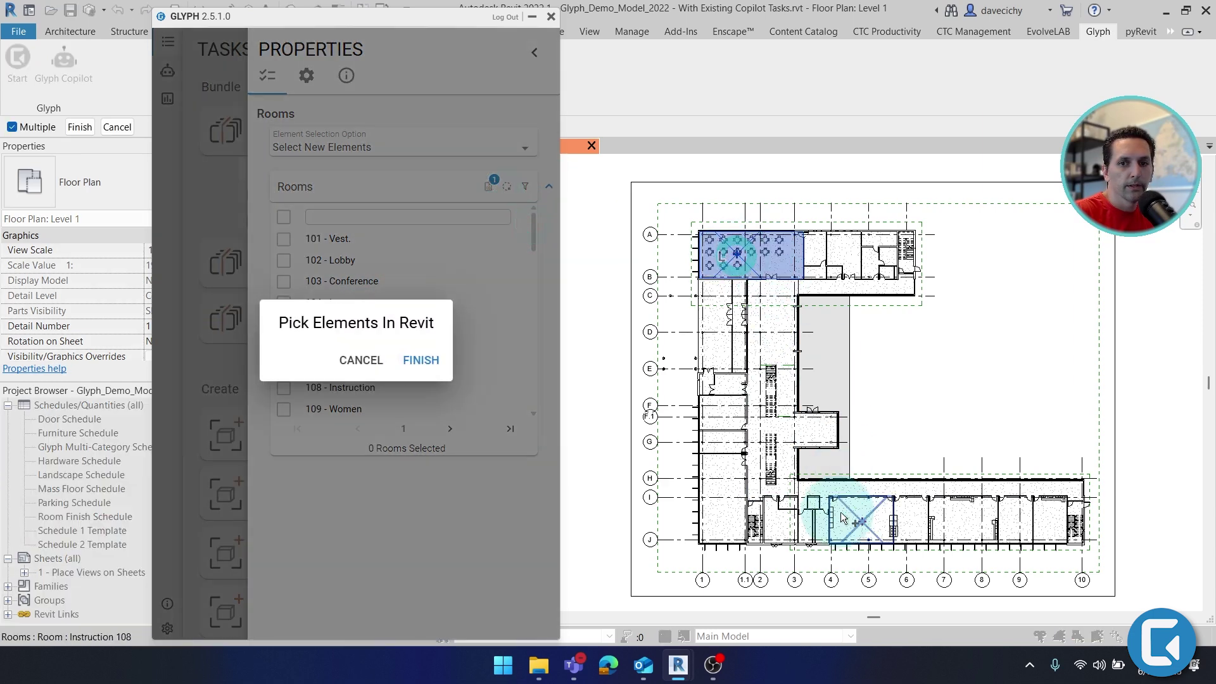
pyautogui.click(912, 521)
pyautogui.click(960, 521)
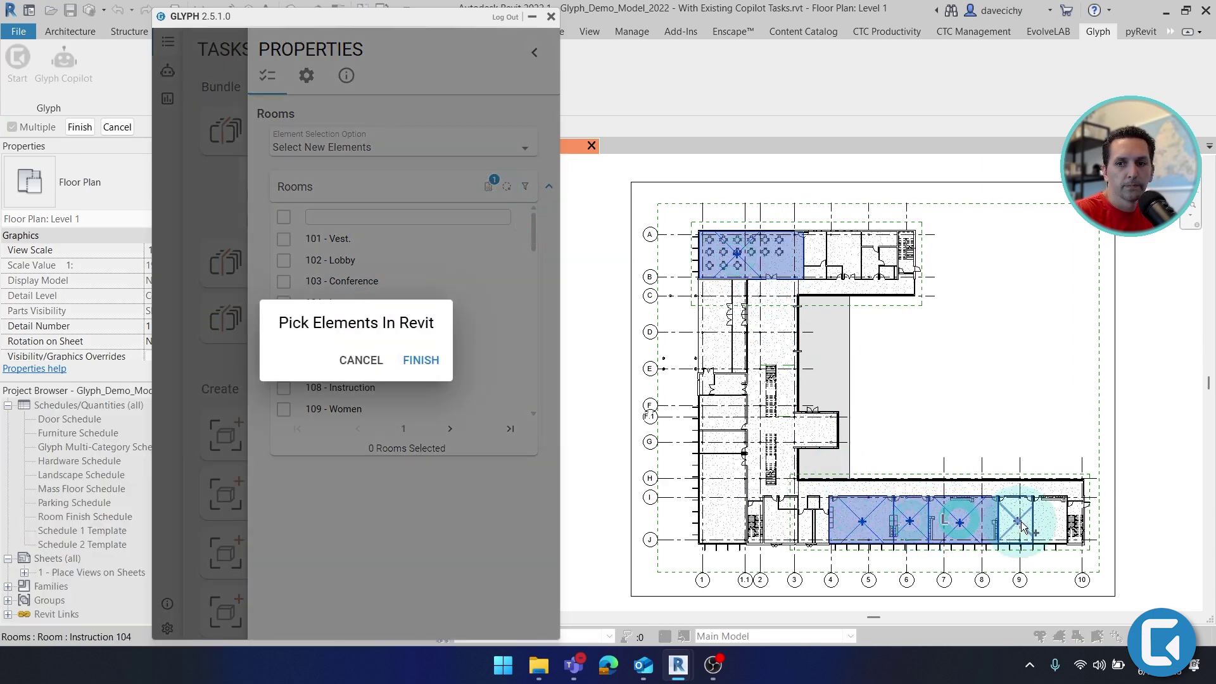
pyautogui.click(1049, 521)
pyautogui.click(413, 361)
pyautogui.click(307, 75)
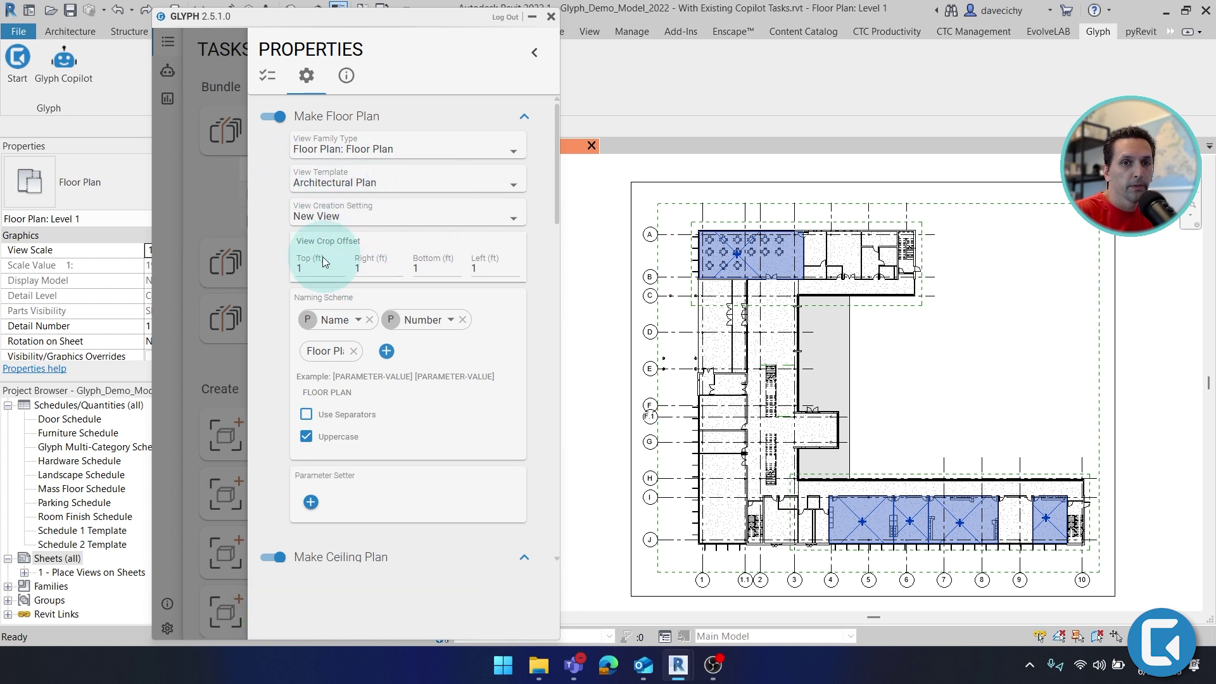
pyautogui.scroll(-3, 408, 320)
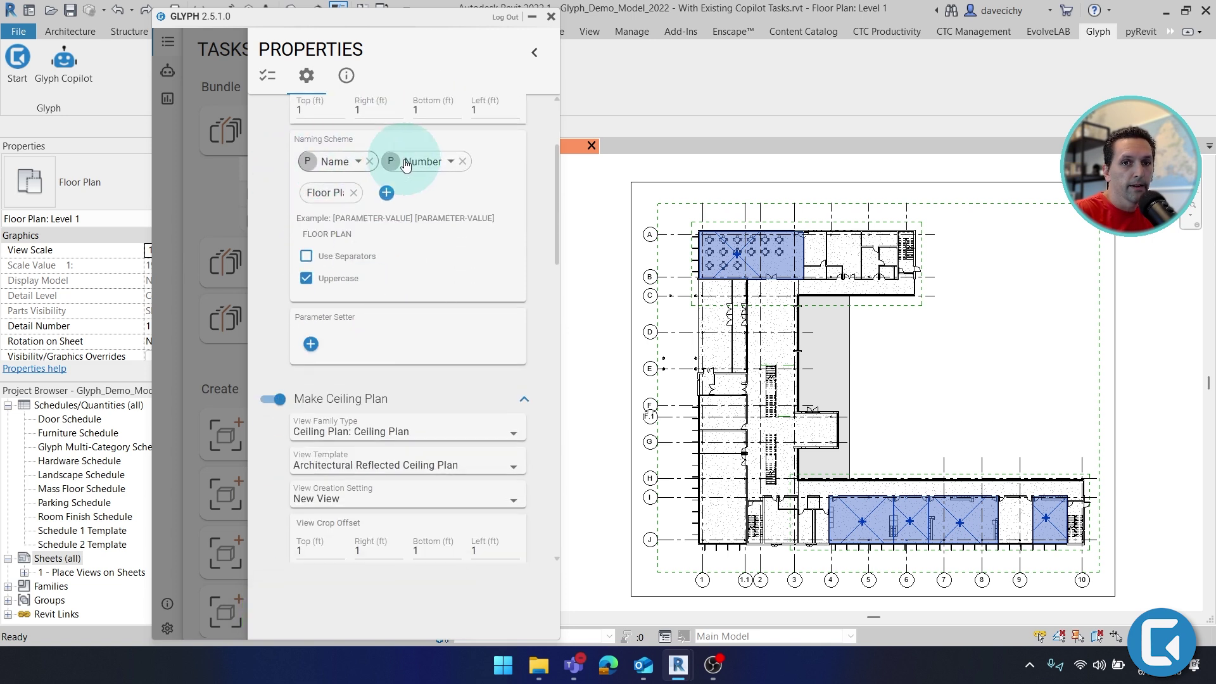
pyautogui.click(336, 161)
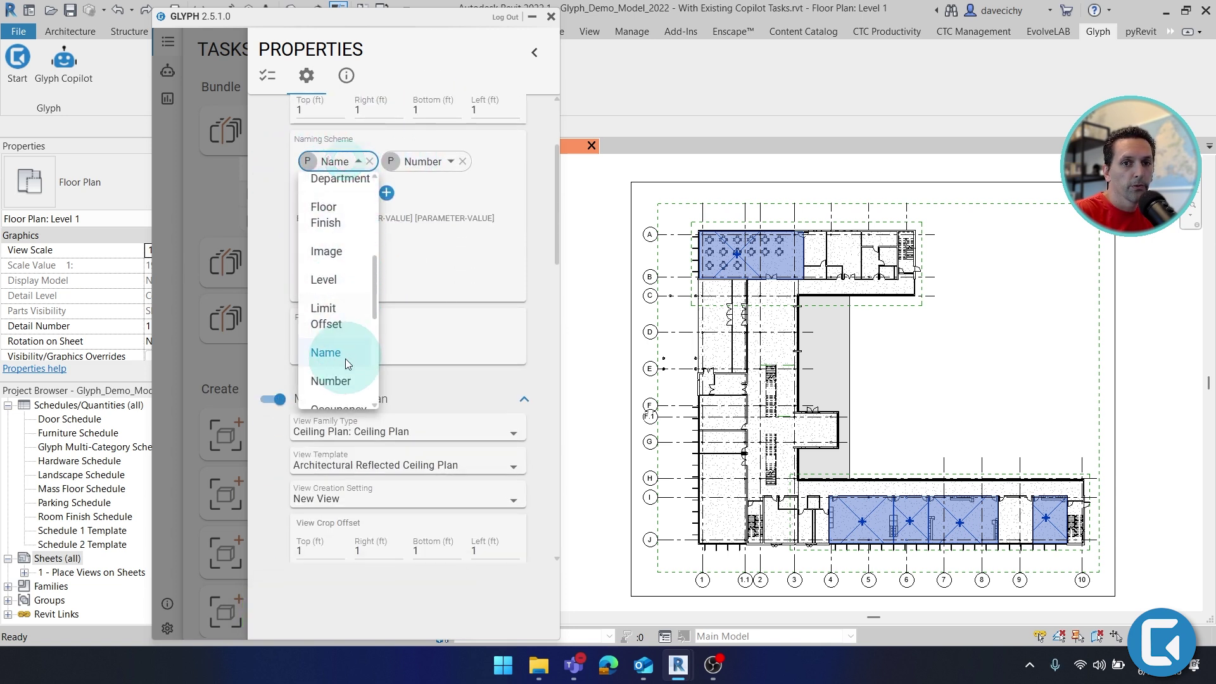
pyautogui.scroll(3, 341, 337)
pyautogui.scroll(-5, 341, 345)
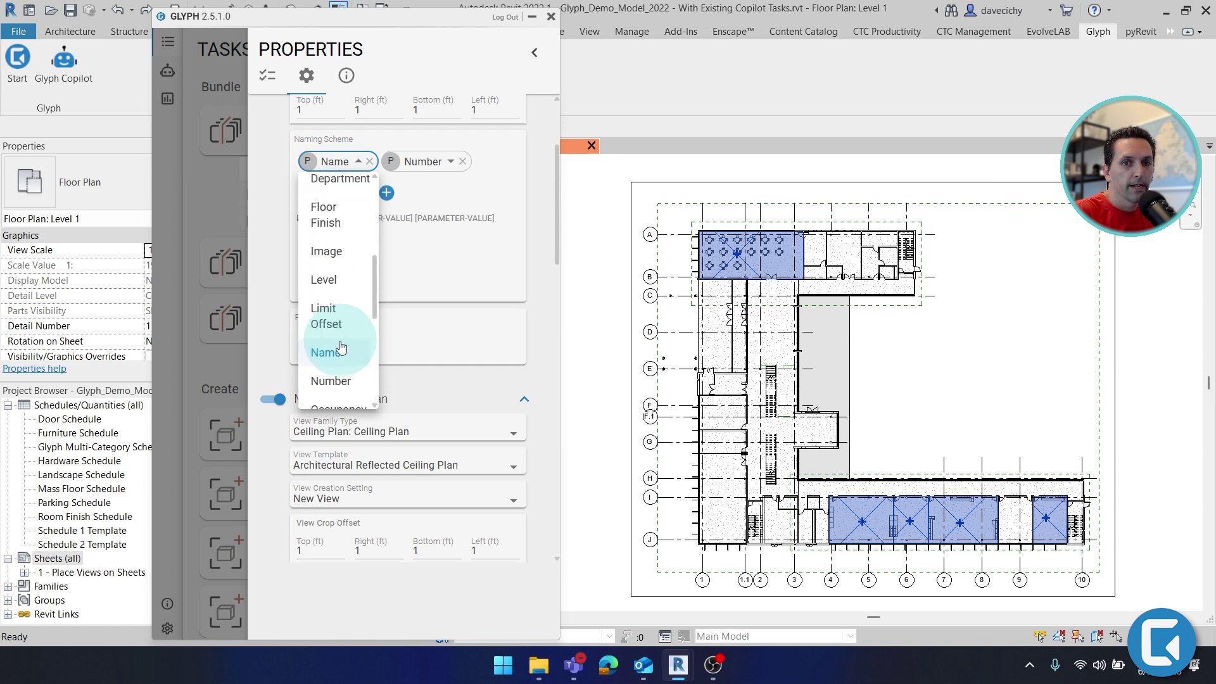
pyautogui.click(432, 287)
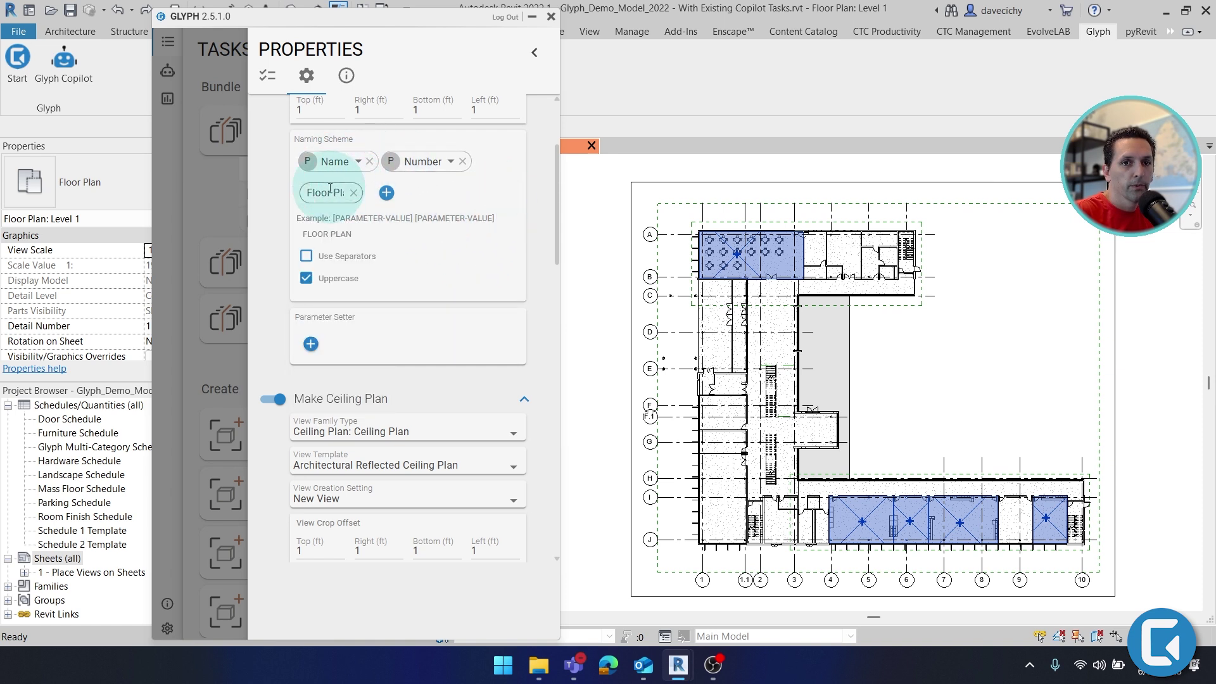
pyautogui.scroll(-5, 464, 221)
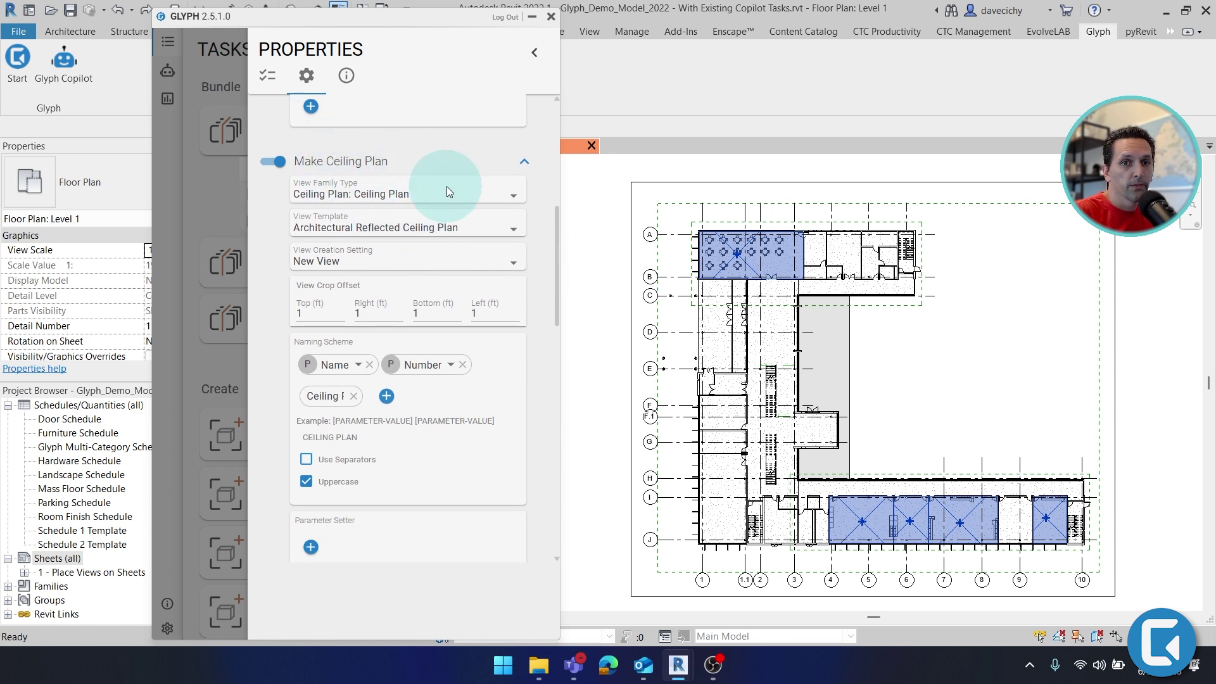
pyautogui.scroll(-3, 469, 209)
pyautogui.scroll(-5, 473, 238)
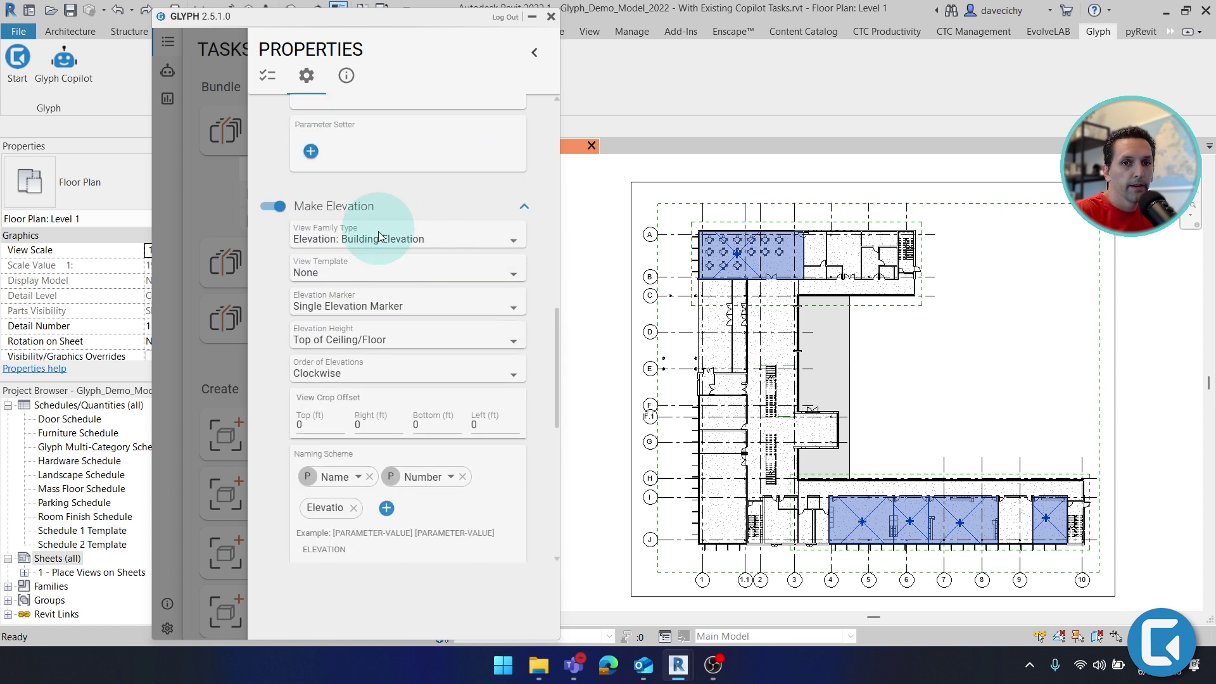
pyautogui.click(336, 341)
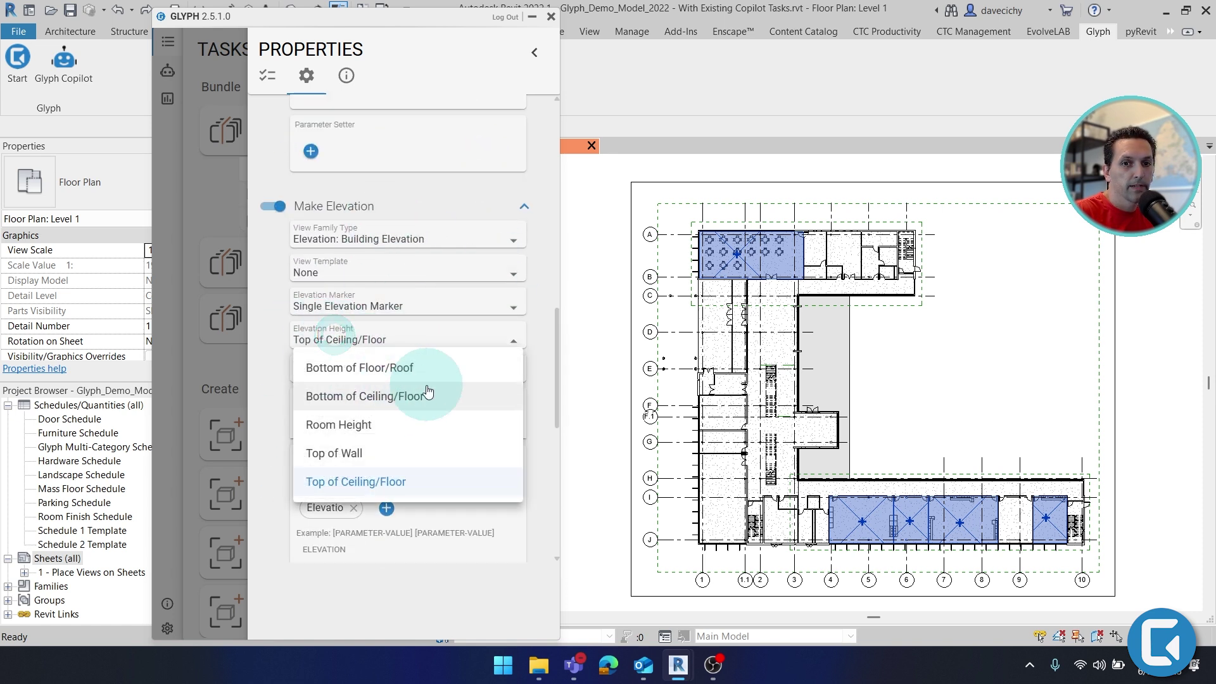
pyautogui.click(536, 331)
pyautogui.scroll(-6, 536, 334)
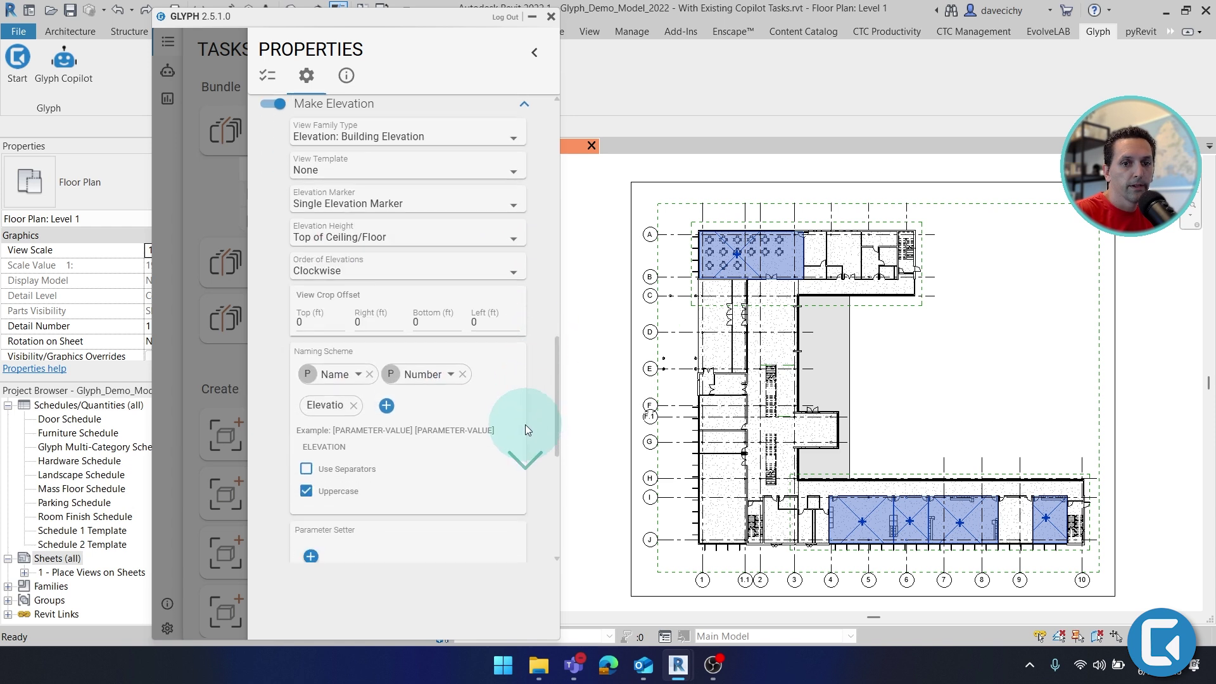
pyautogui.scroll(-3, 309, 300)
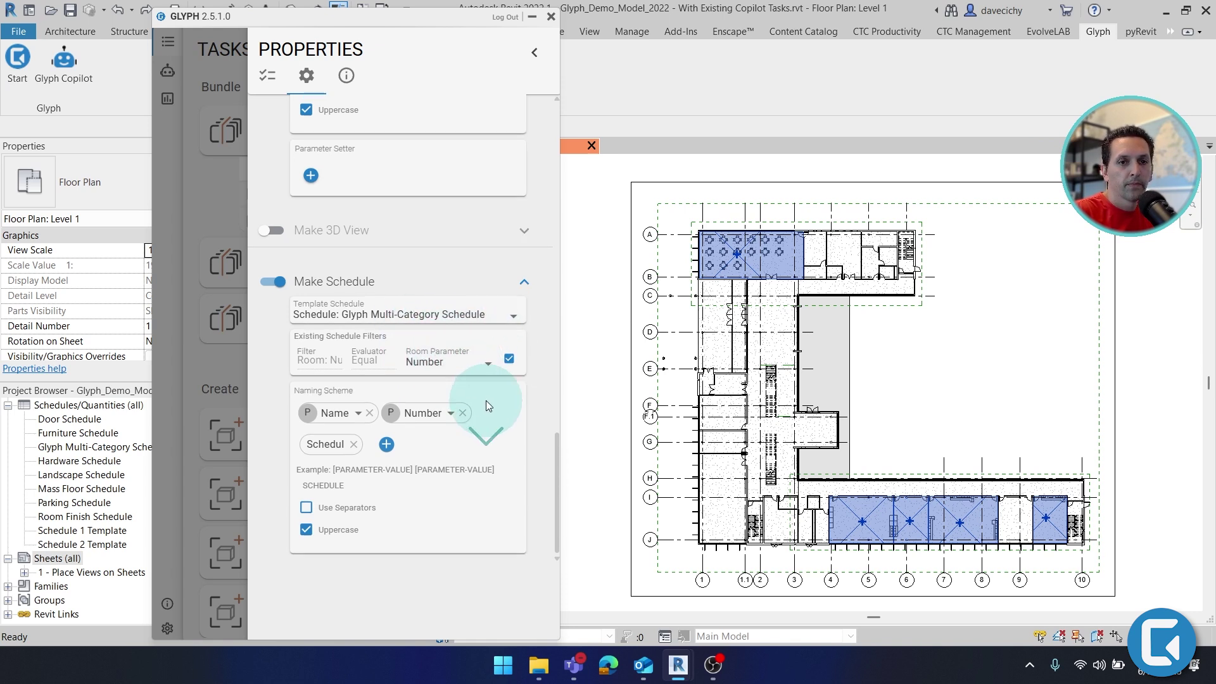
# Step: Review the Create Sheets by Room task settings
pyautogui.click(191, 202)
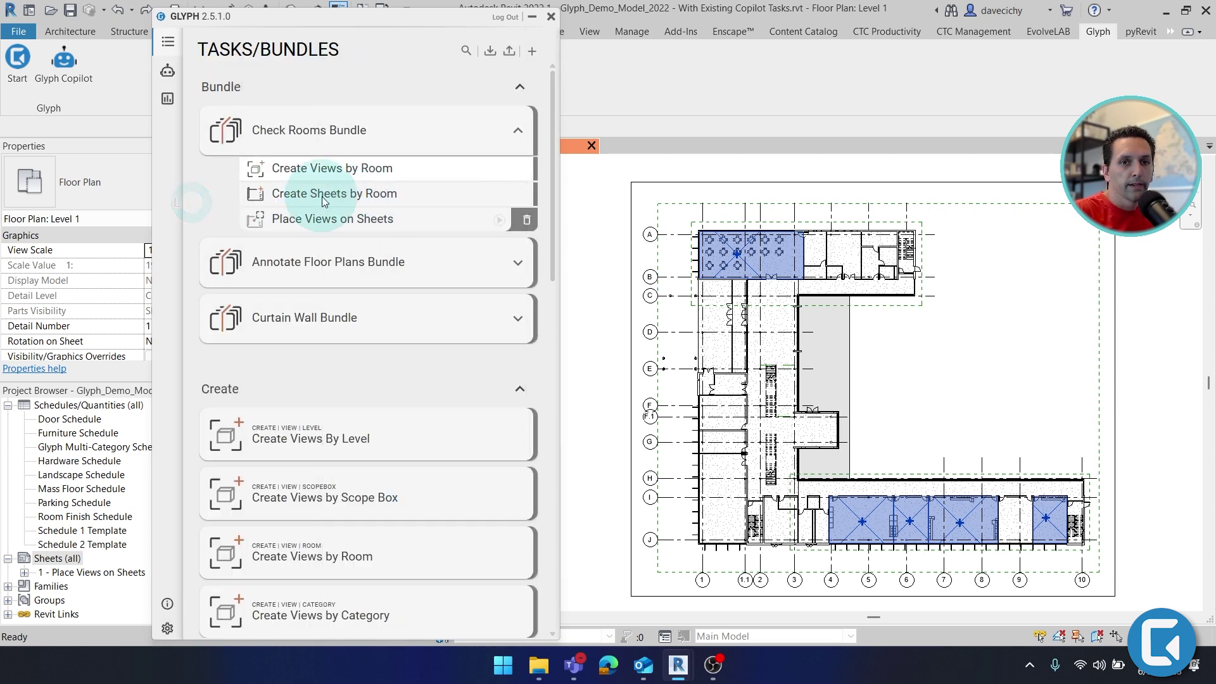
pyautogui.click(342, 196)
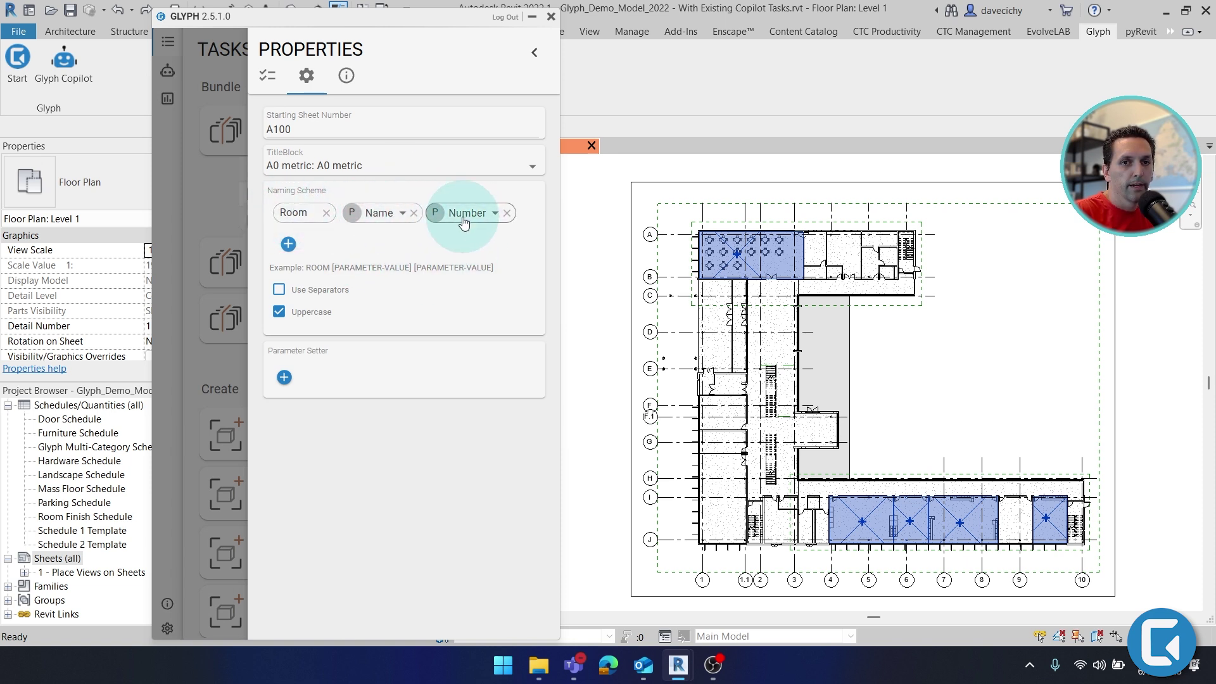
pyautogui.click(224, 227)
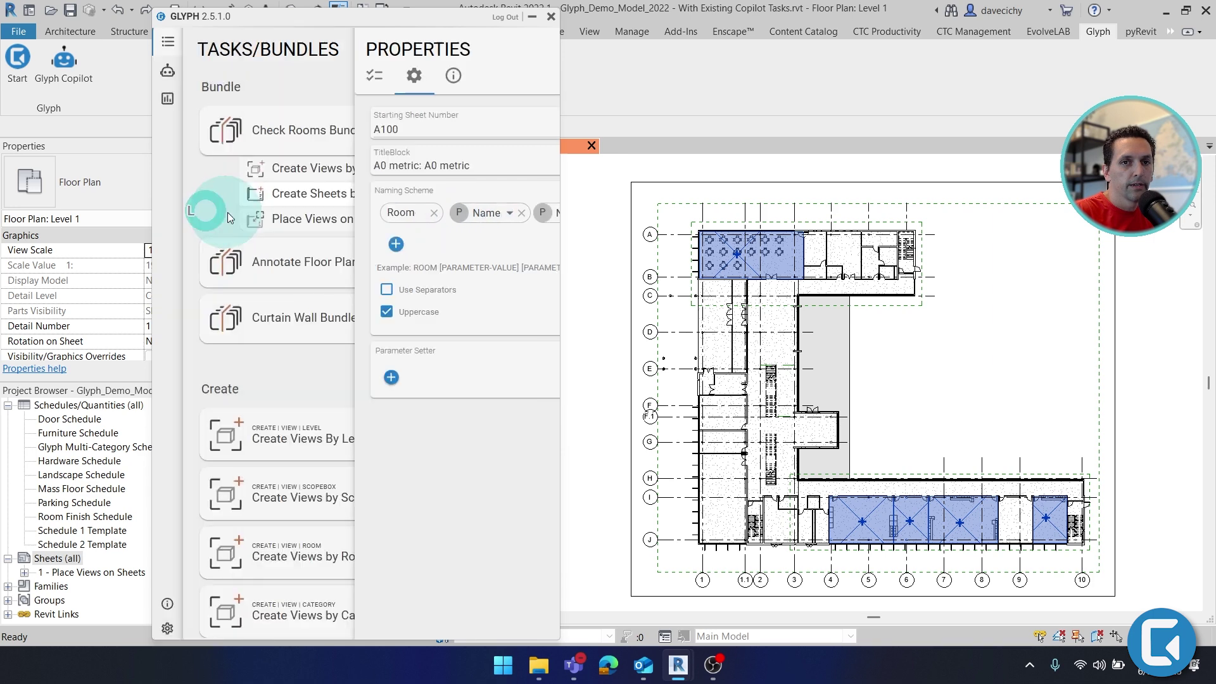
# Step: Check which views fill the left and right layout zones in Place Views on Sheets
pyautogui.click(356, 222)
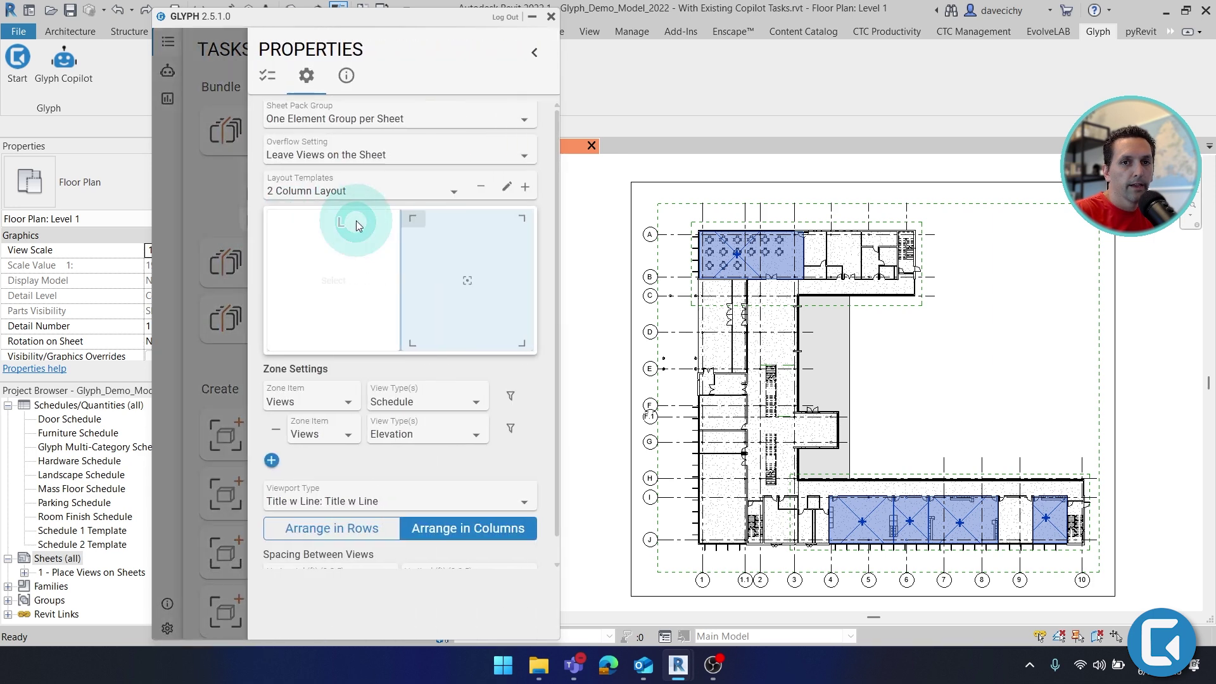
pyautogui.click(321, 246)
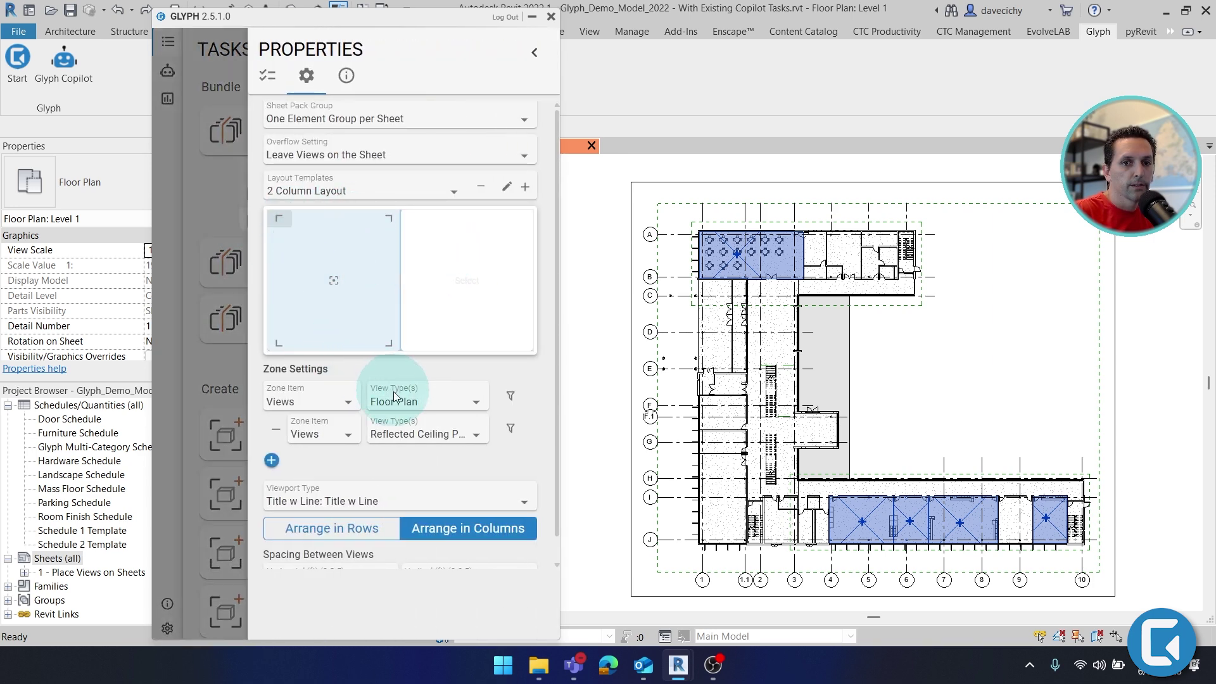
pyautogui.click(475, 245)
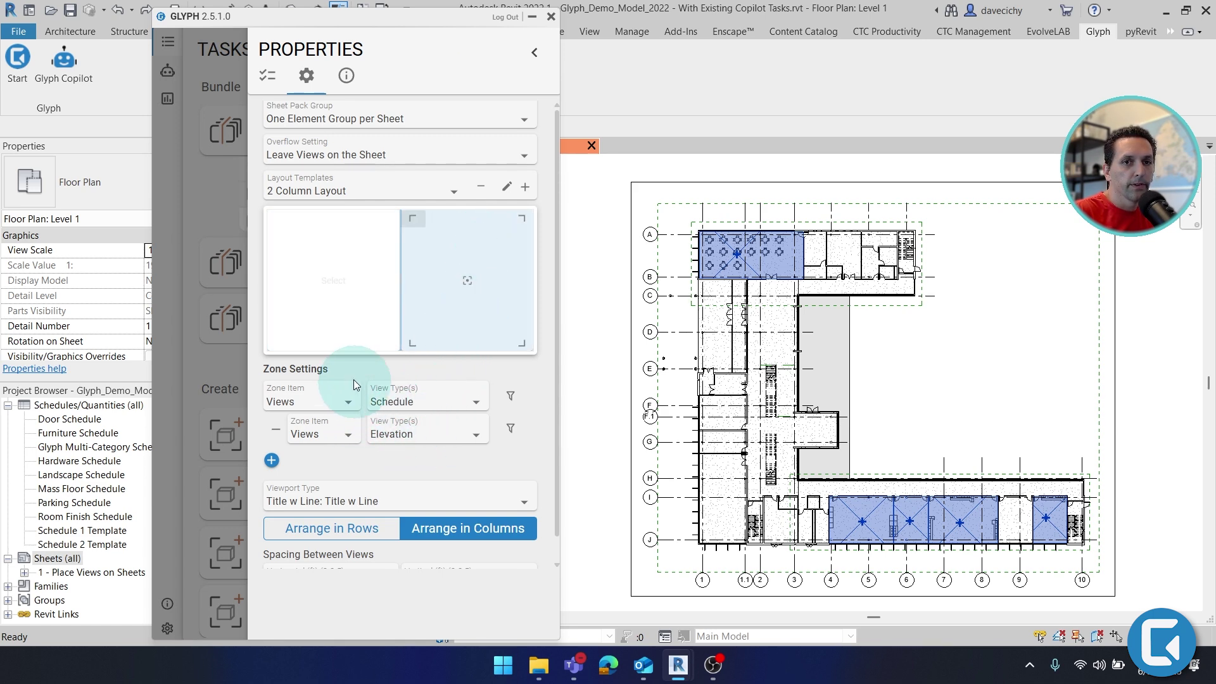
pyautogui.click(203, 200)
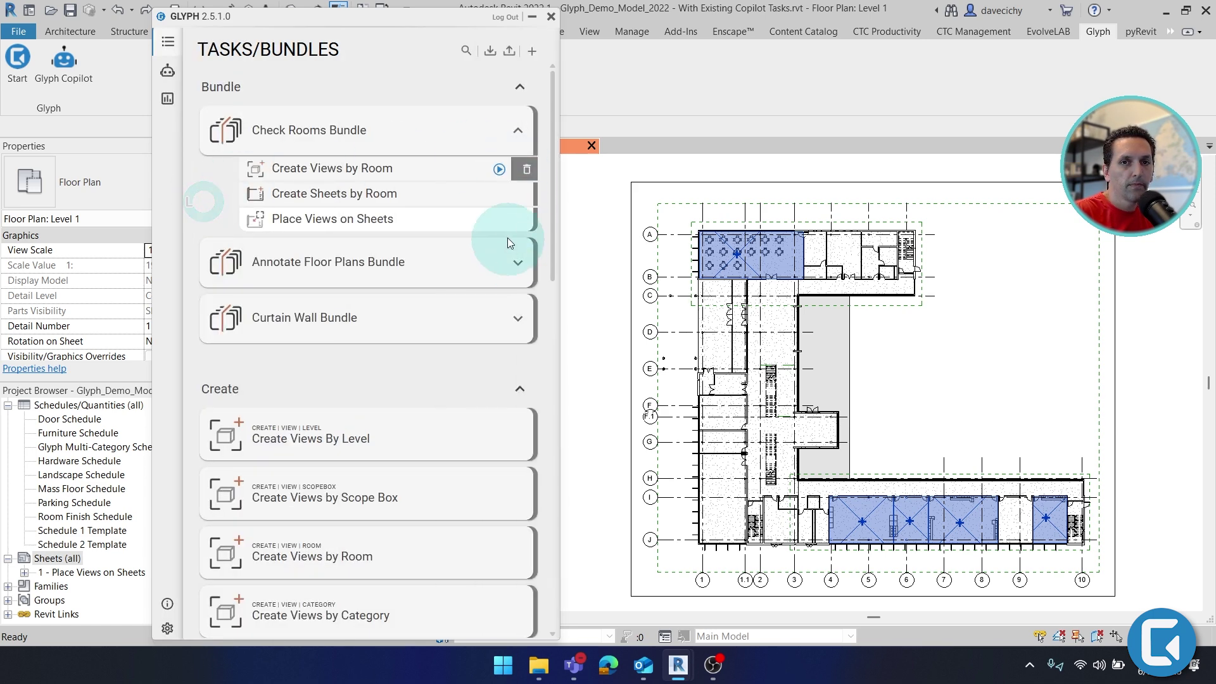
# Step: Run the Check Rooms Bundle, then scroll the Project Browser to the new sheets
pyautogui.click(485, 131)
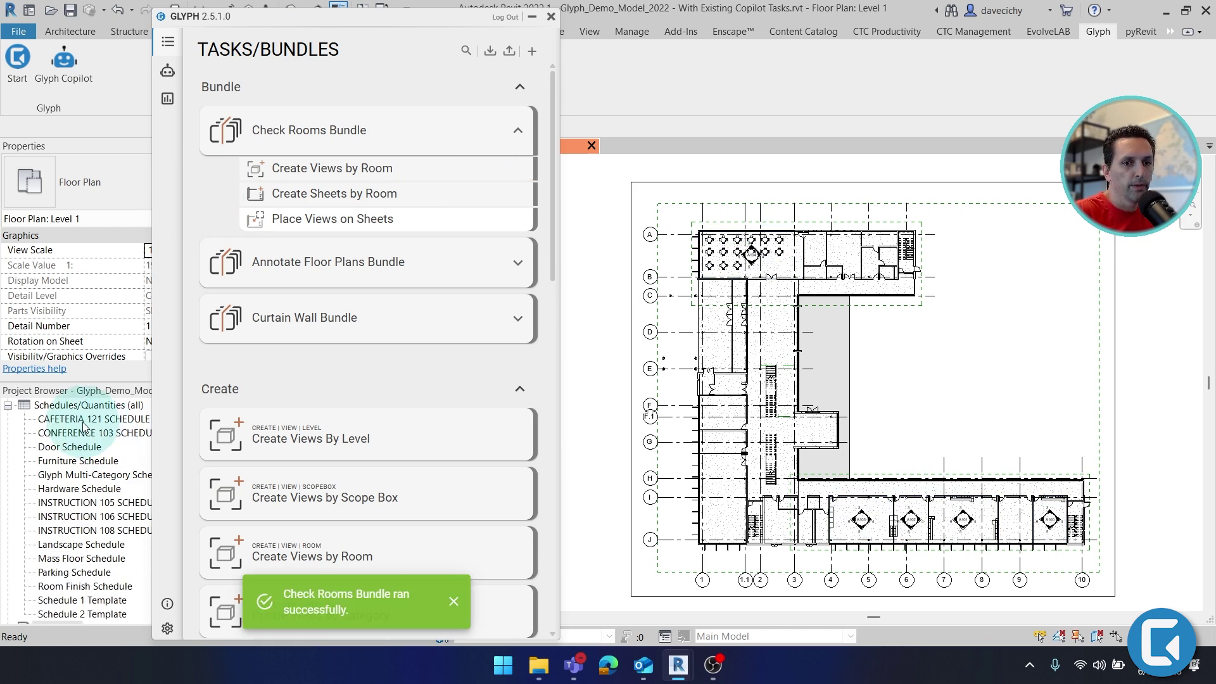
pyautogui.scroll(-4, 79, 456)
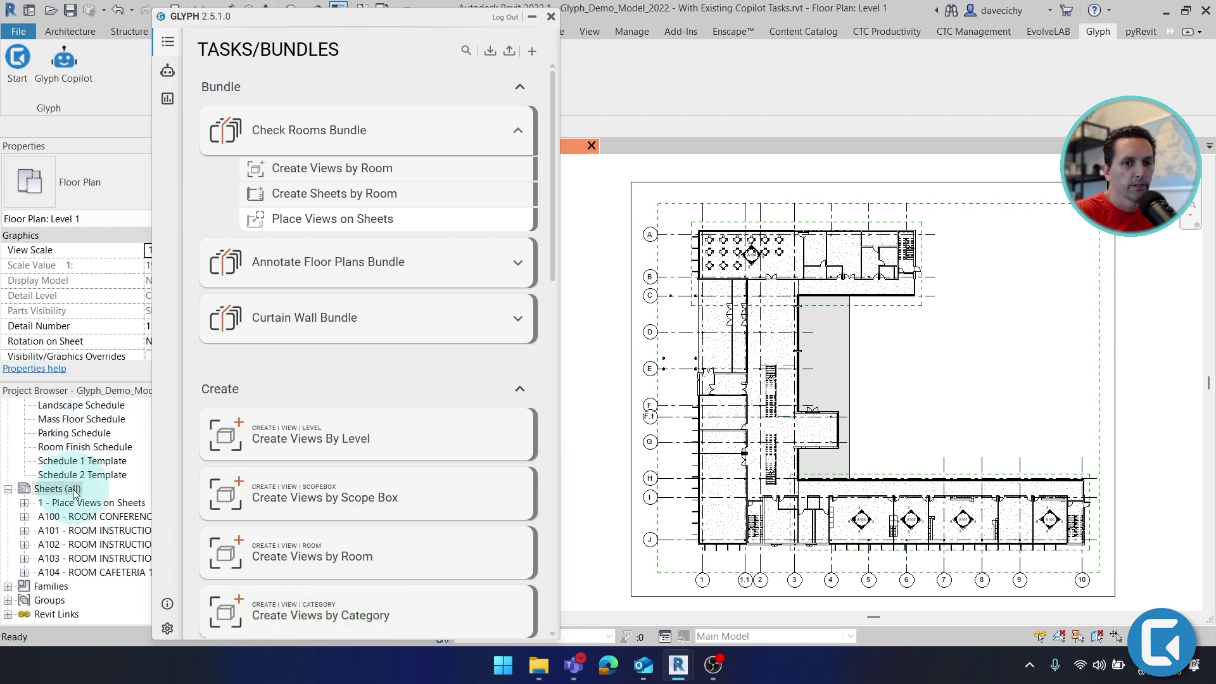
pyautogui.scroll(7, 71, 501)
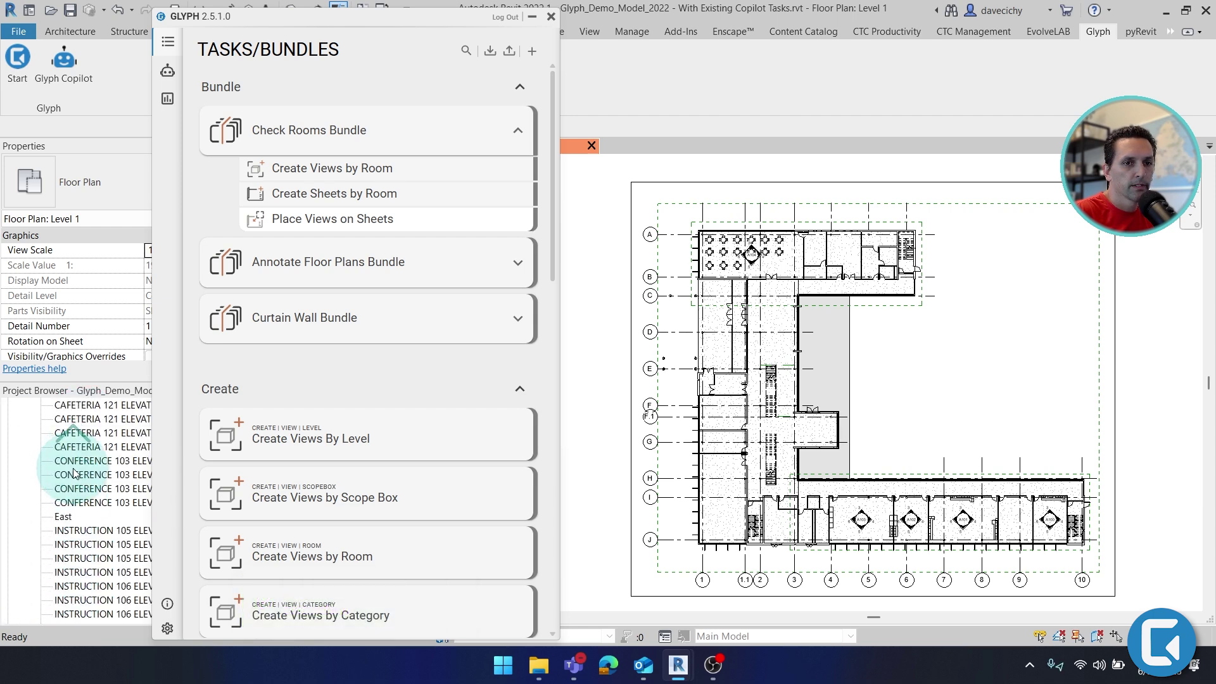
pyautogui.scroll(-8, 73, 474)
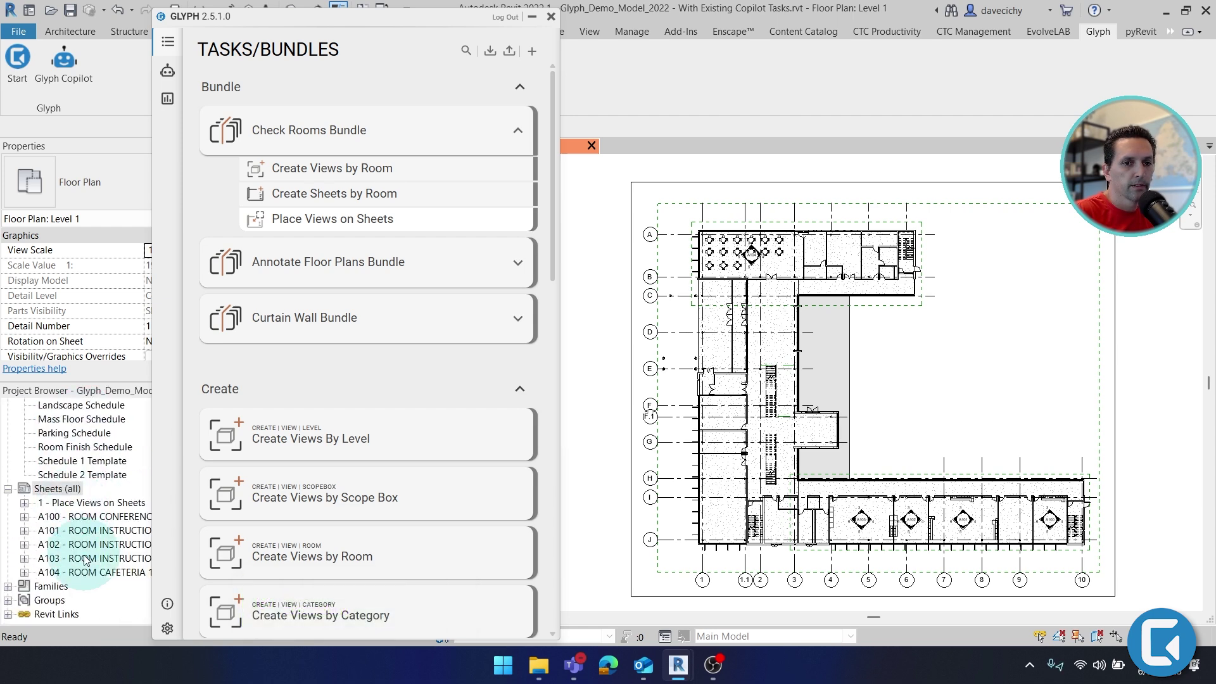
# Step: Open sheet A100 ROOM CONFERENCE 103 to inspect its views and schedule, then open A101
pyautogui.click(94, 518)
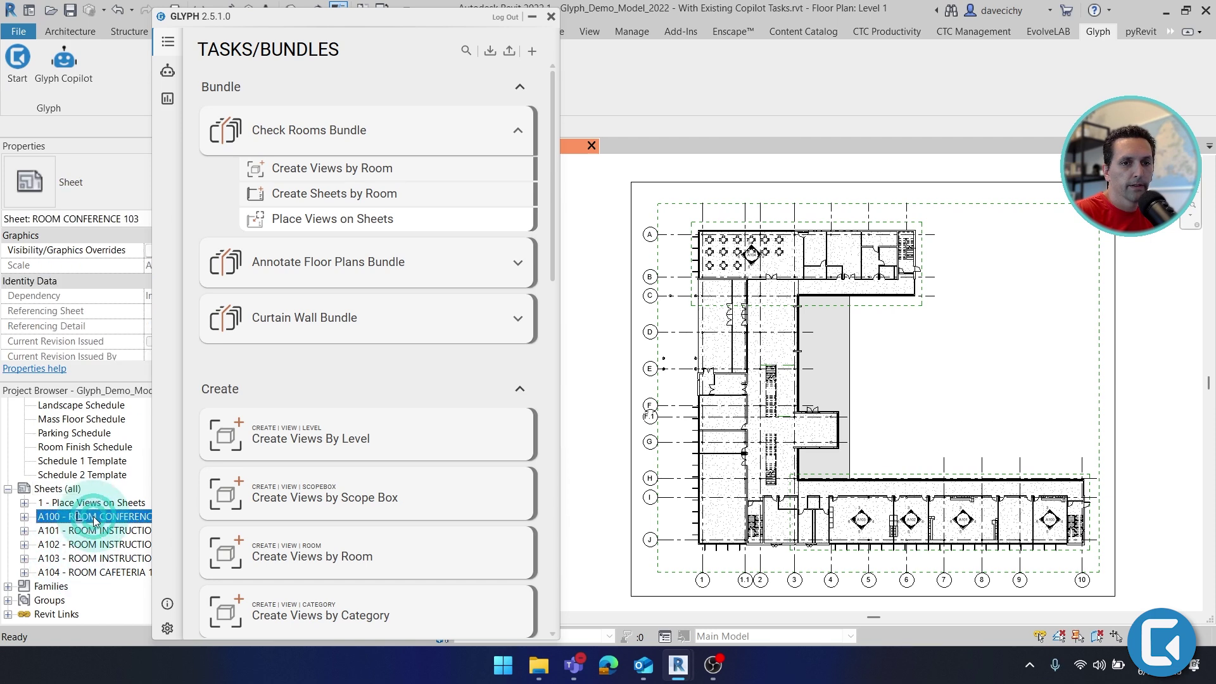
pyautogui.doubleClick(94, 524)
pyautogui.moveTo(818, 409); pyautogui.dragTo(896, 421, button='middle')
pyautogui.click(659, 222)
pyautogui.click(663, 307)
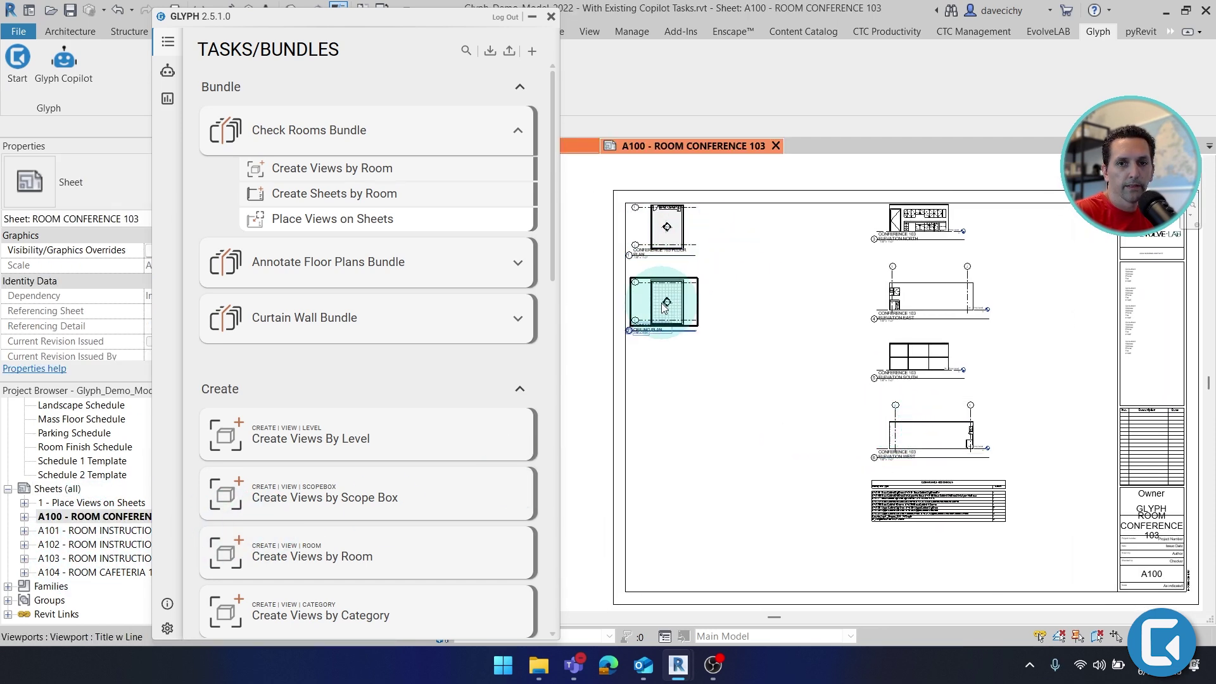
pyautogui.click(905, 510)
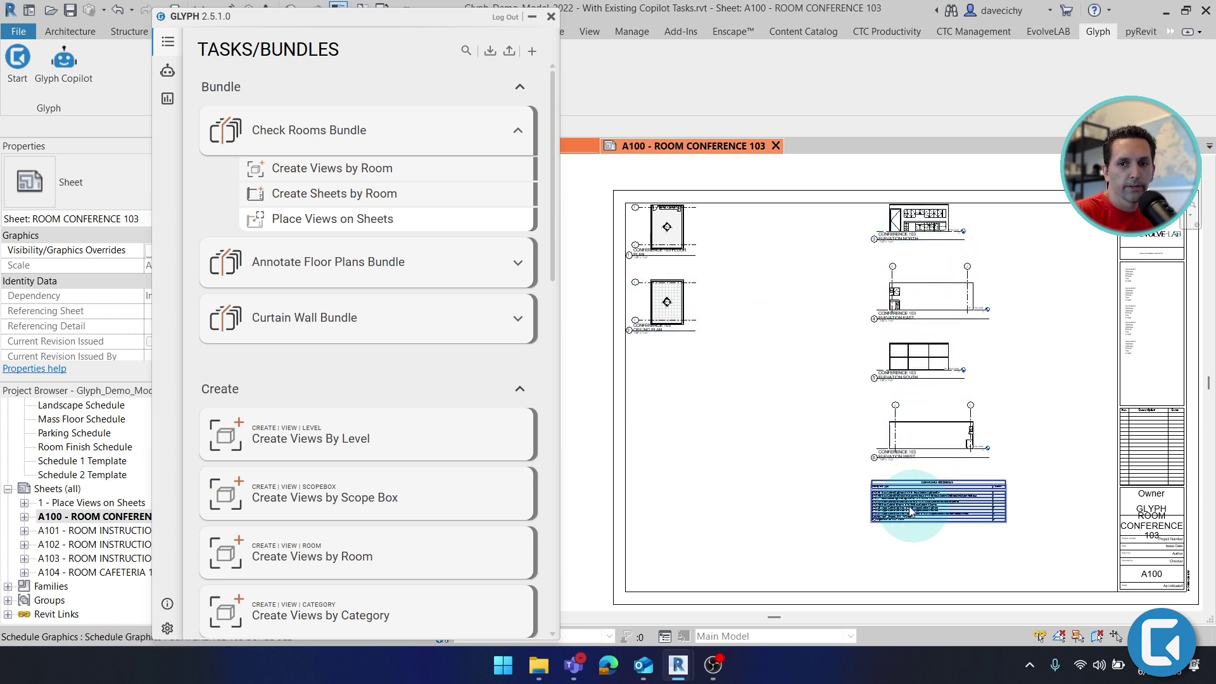
pyautogui.click(866, 516)
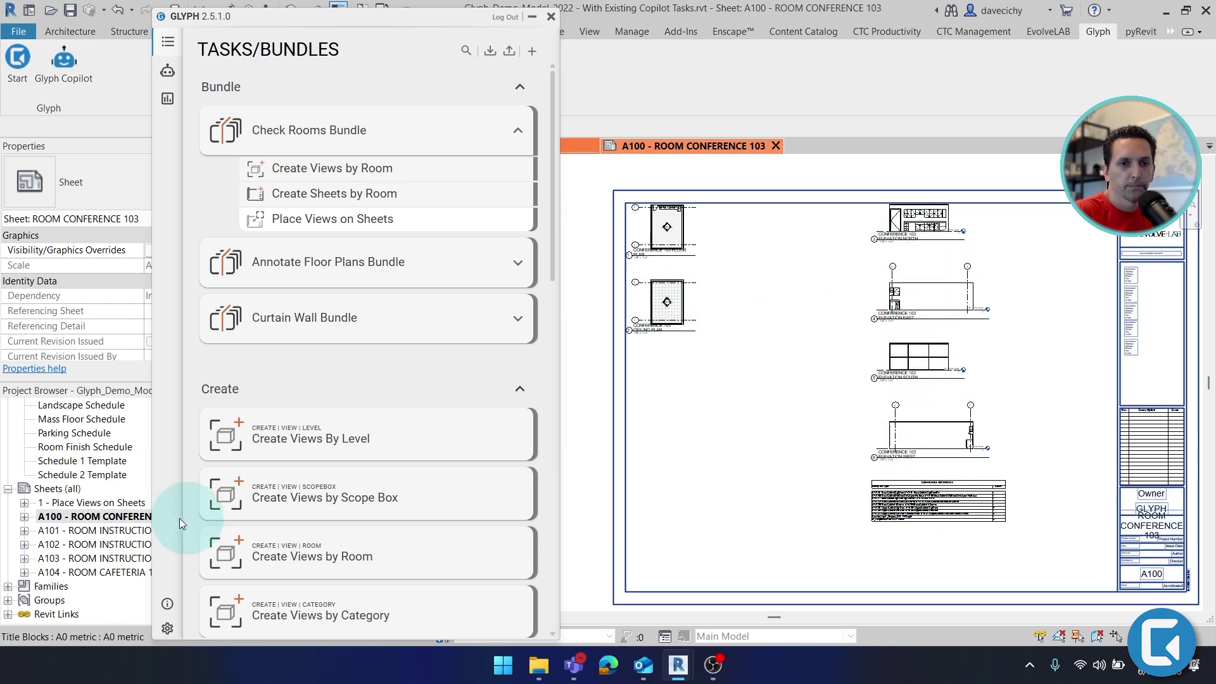
pyautogui.click(106, 532)
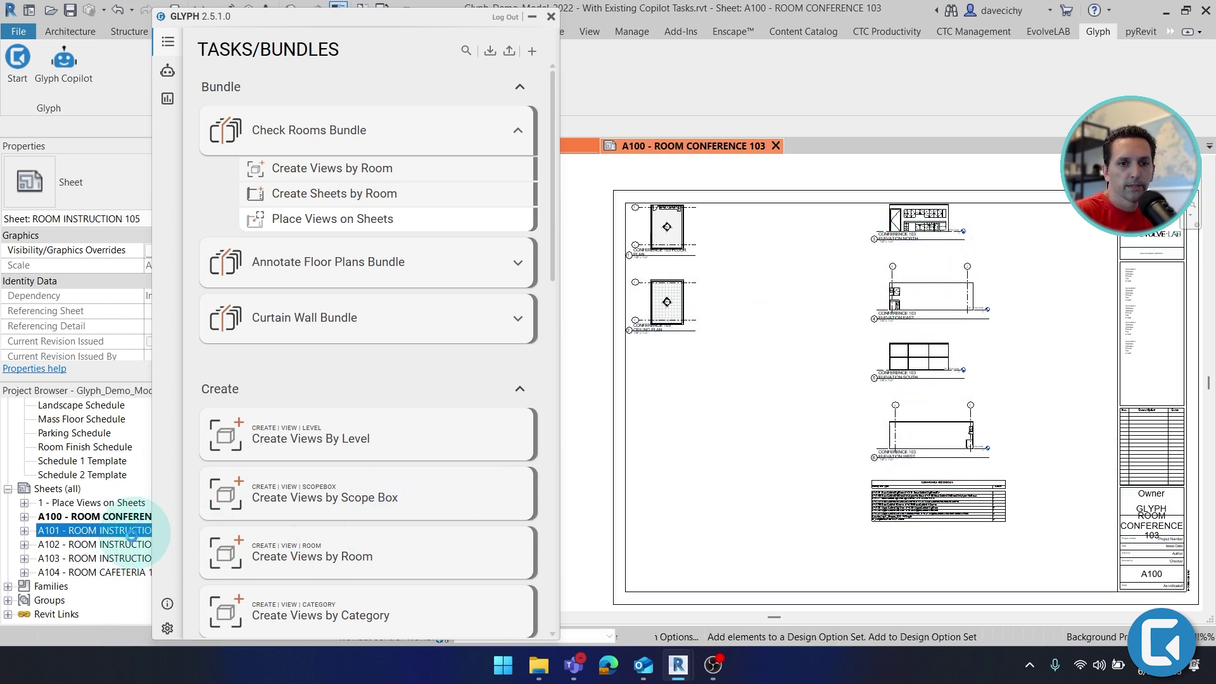
pyautogui.moveTo(656, 466)
pyautogui.mouseDown(button='middle')
pyautogui.moveTo(847, 487)
pyautogui.moveTo(839, 476)
pyautogui.mouseUp(button='middle')
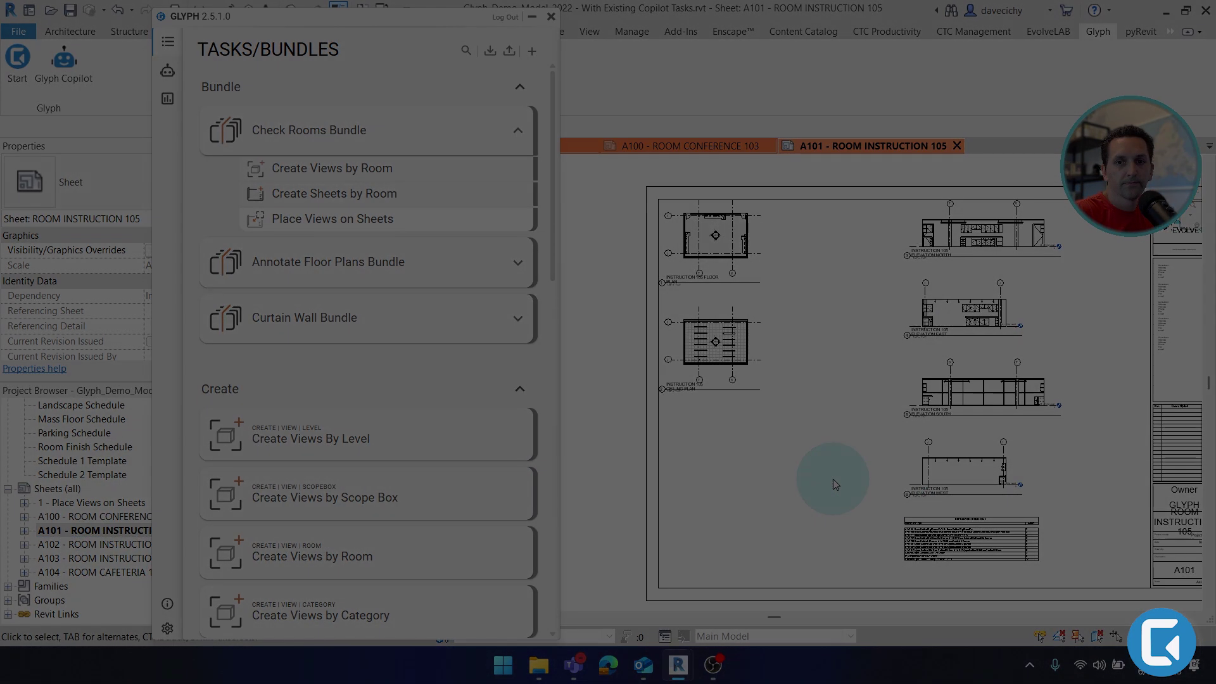